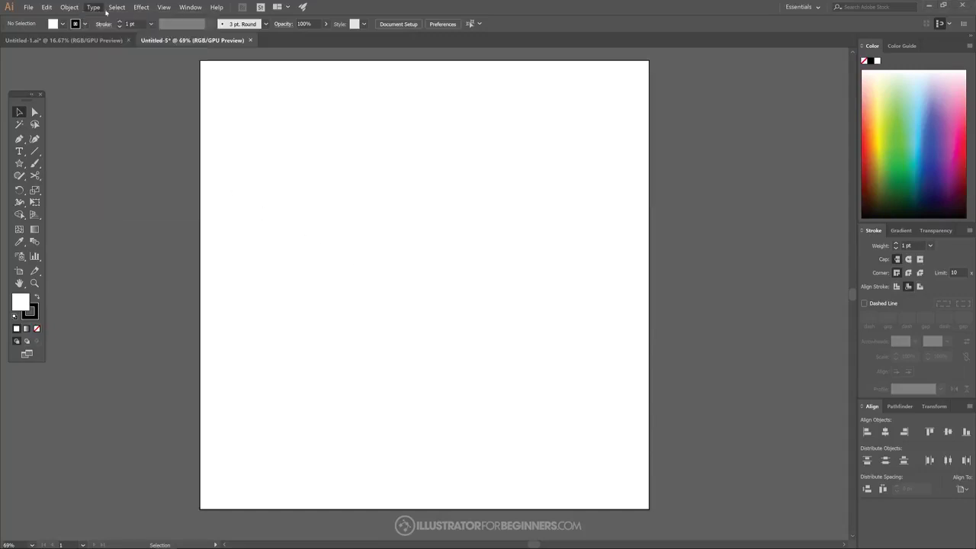
# Turn off Snap to Pixel, and check which panels are enabled
pyautogui.click(163, 7)
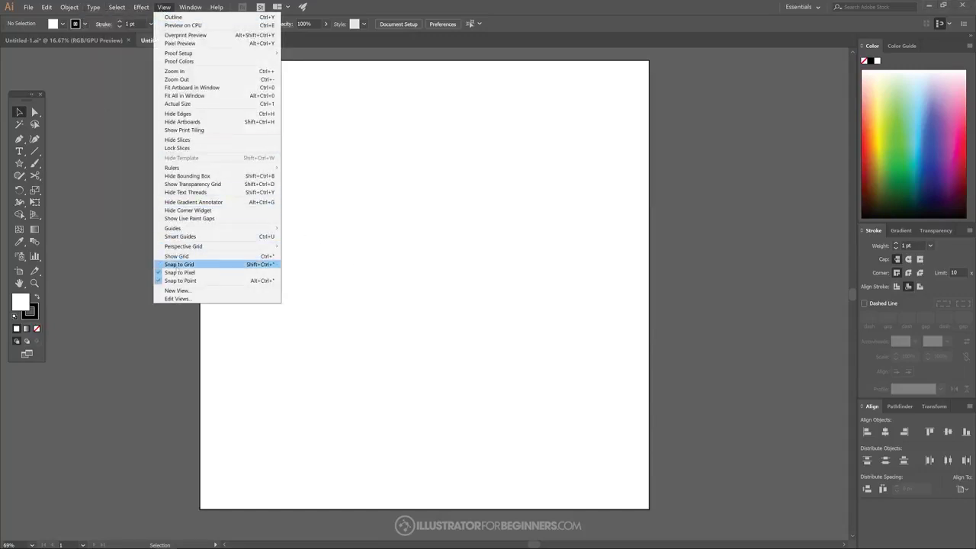
pyautogui.click(177, 273)
pyautogui.click(164, 8)
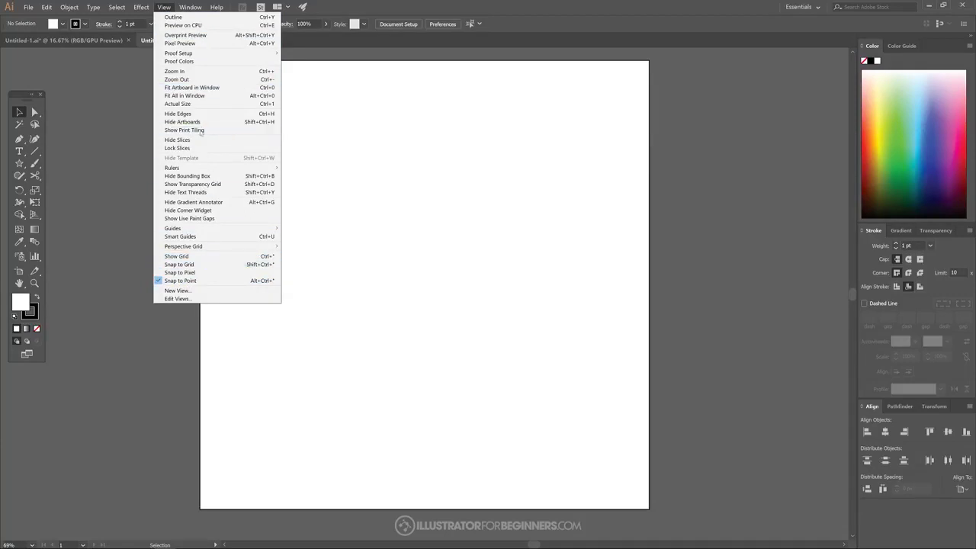
pyautogui.click(166, 7)
pyautogui.click(190, 7)
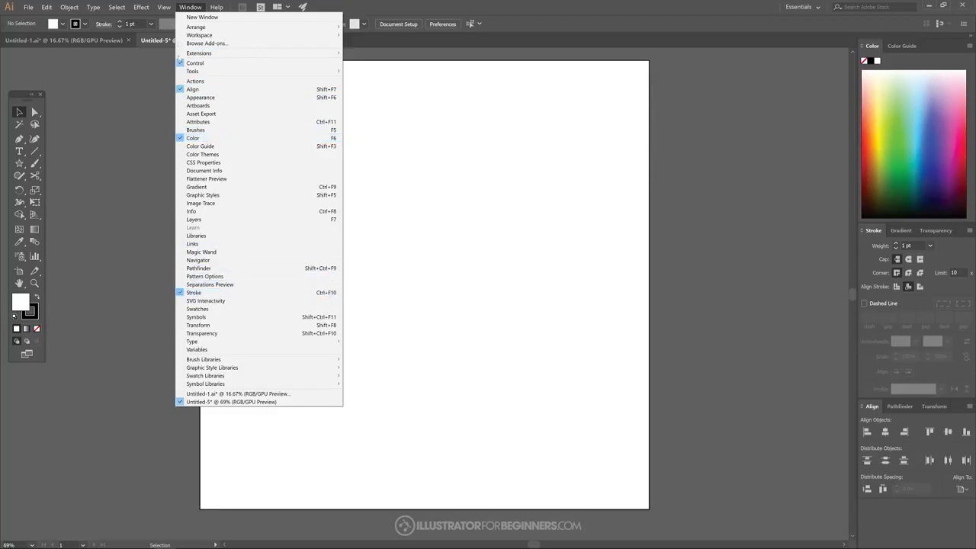
pyautogui.click(190, 8)
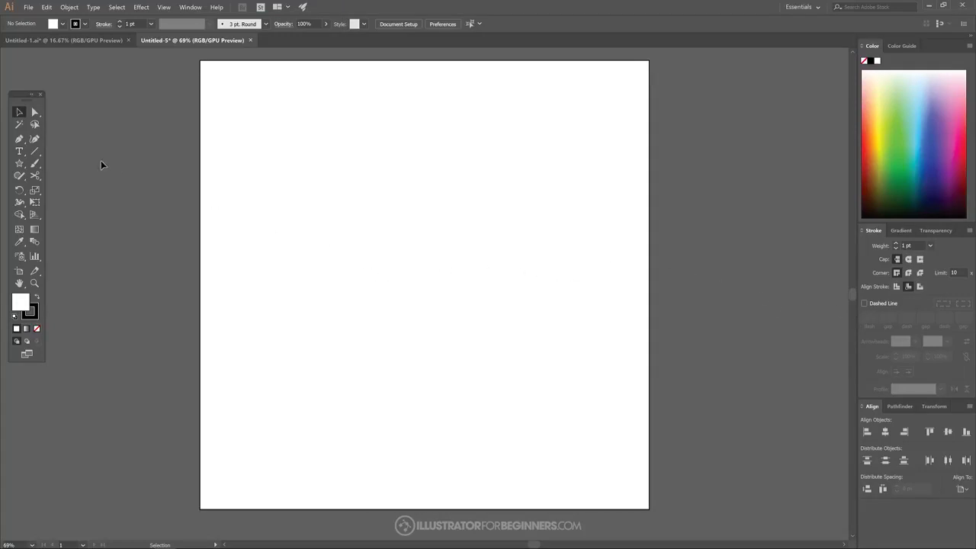
# Draw an upright triangle about 418 px wide and 362 px high using the Star tool with three points
pyautogui.click(20, 164)
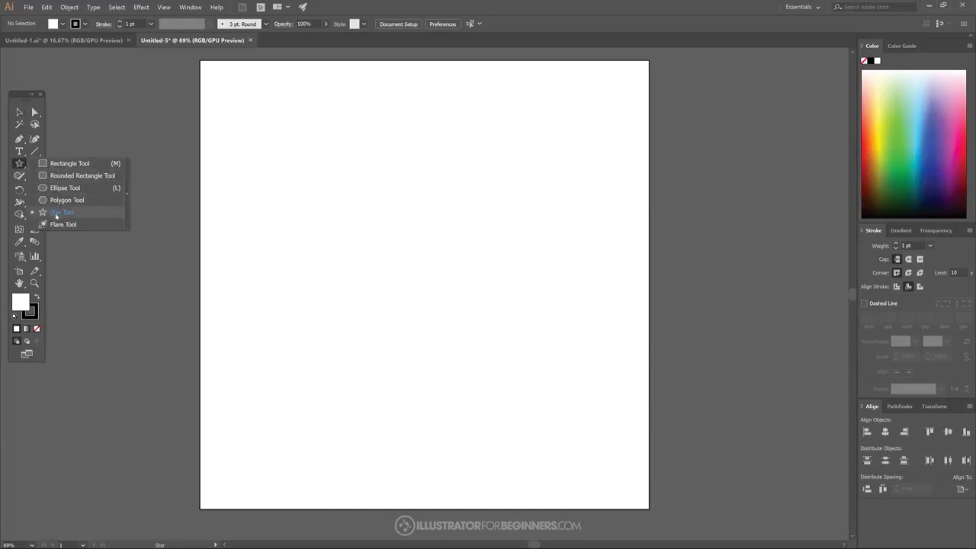
pyautogui.click(55, 213)
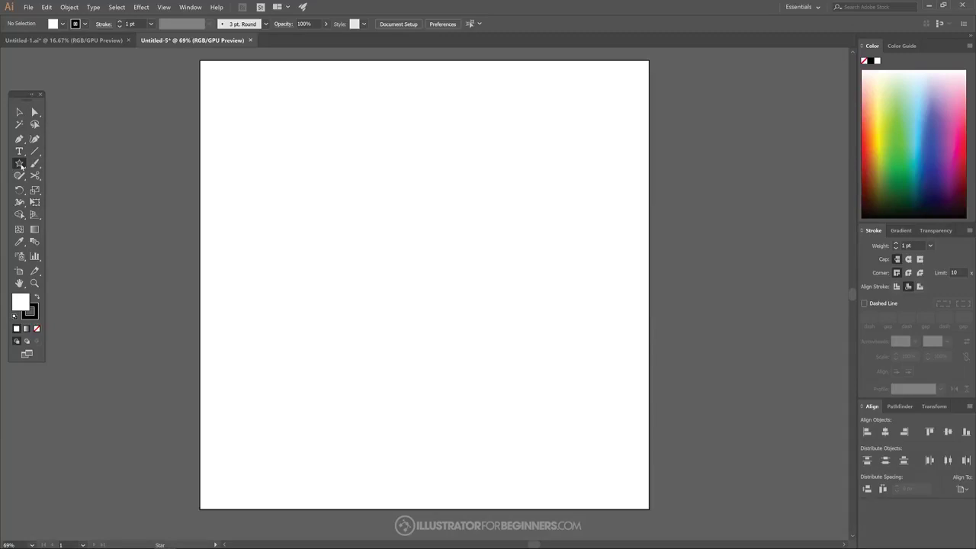
pyautogui.click(21, 164)
pyautogui.click(46, 163)
pyautogui.click(22, 165)
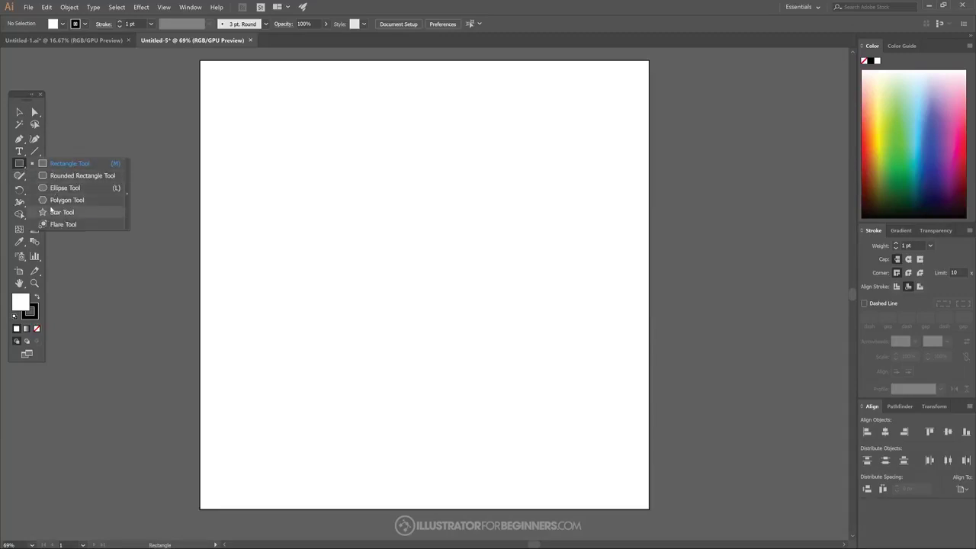
pyautogui.click(60, 212)
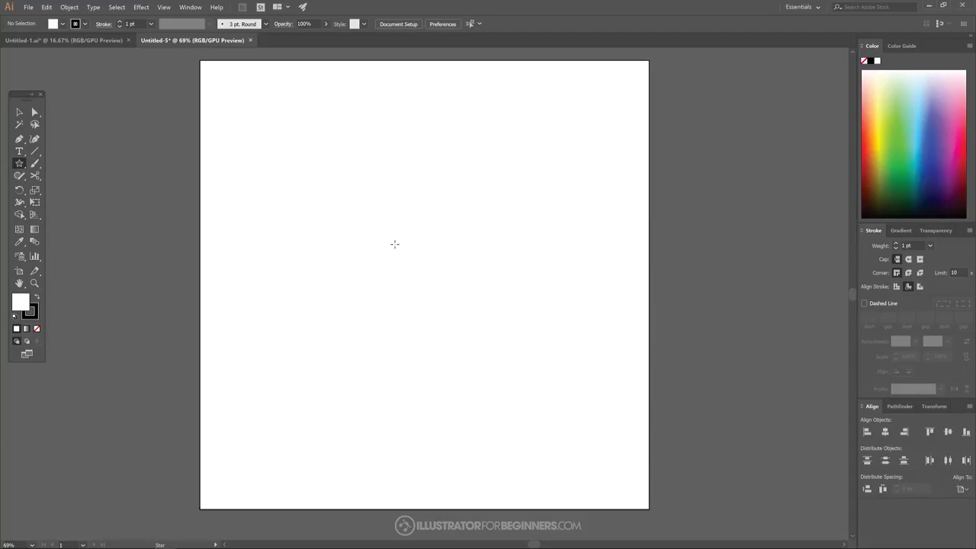
pyautogui.moveTo(394, 244)
pyautogui.mouseDown()
pyautogui.moveTo(492, 320)
pyautogui.moveTo(468, 244)
pyautogui.moveTo(420, 242)
pyautogui.moveTo(510, 311)
pyautogui.moveTo(499, 289)
pyautogui.moveTo(478, 283)
pyautogui.moveTo(499, 277)
pyautogui.moveTo(481, 290)
pyautogui.moveTo(483, 279)
pyautogui.moveTo(514, 282)
pyautogui.moveTo(488, 264)
pyautogui.moveTo(479, 237)
pyautogui.moveTo(495, 275)
pyautogui.moveTo(475, 285)
pyautogui.moveTo(470, 266)
pyautogui.moveTo(477, 293)
pyautogui.moveTo(473, 261)
pyautogui.moveTo(472, 285)
pyautogui.moveTo(481, 257)
pyautogui.moveTo(468, 270)
pyautogui.moveTo(452, 252)
pyautogui.moveTo(468, 286)
pyautogui.mouseUp()
pyautogui.press('Down')
pyautogui.press('Down')
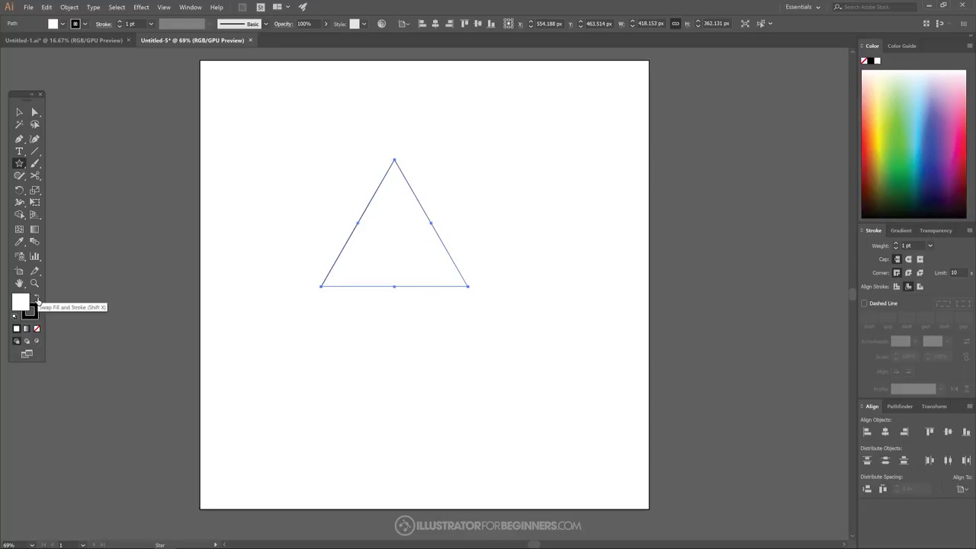
# Swap the triangle's fill and stroke colours for a black fill, and set its stroke to none
pyautogui.click(37, 300)
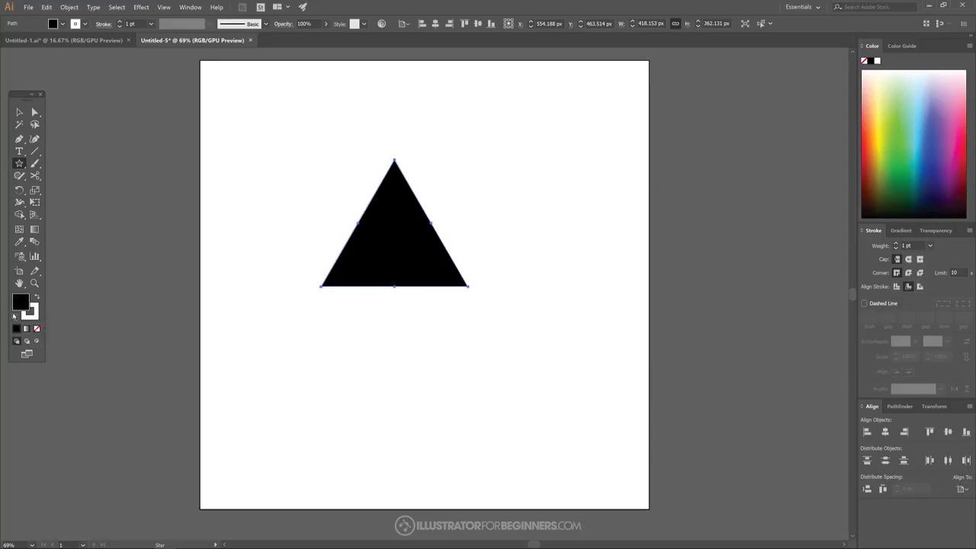
pyautogui.click(84, 25)
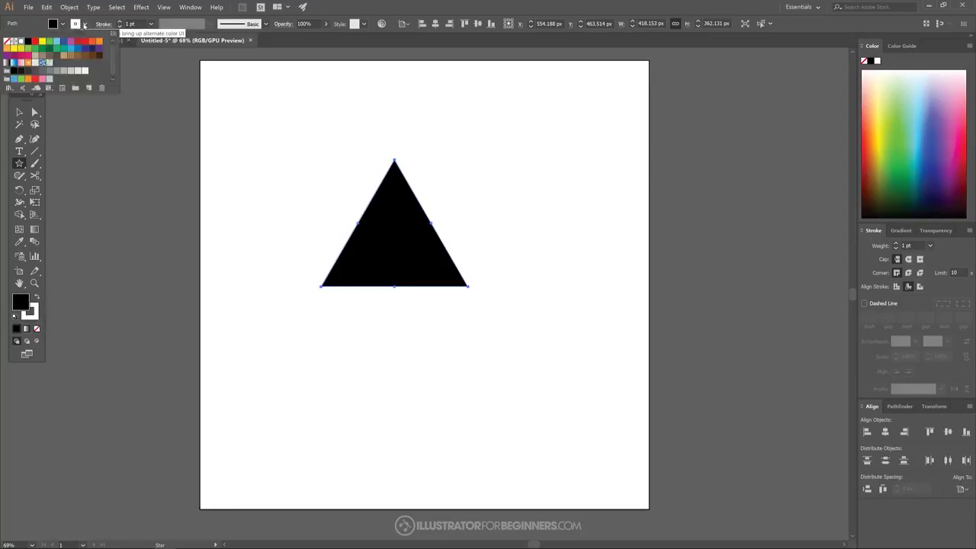
pyautogui.click(8, 43)
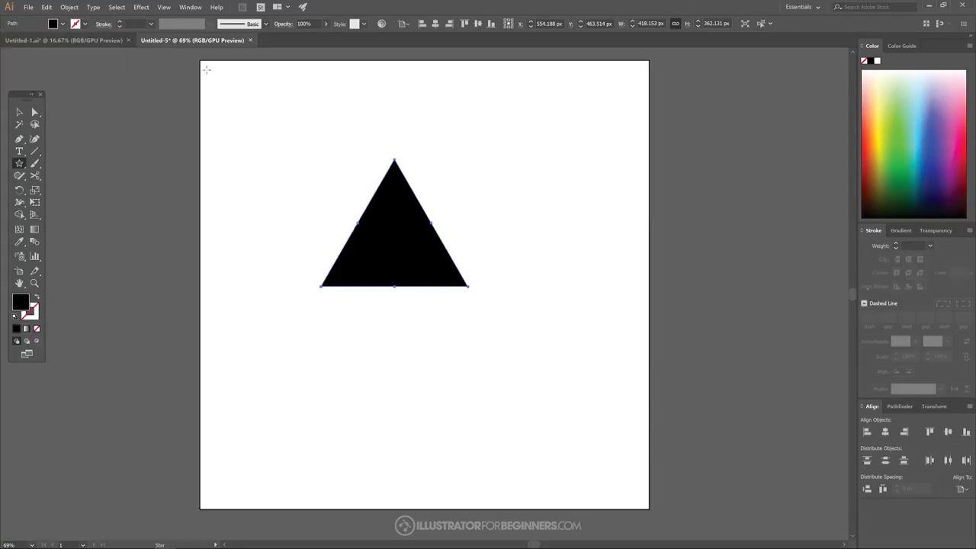
# Lower the black triangle's opacity to 51%
pyautogui.click(326, 26)
pyautogui.moveTo(327, 37); pyautogui.dragTo(304, 37)
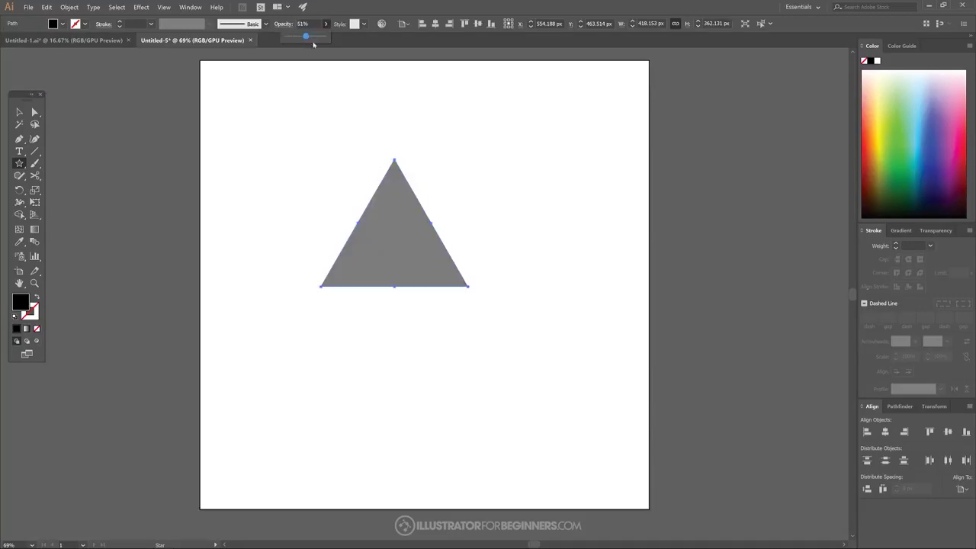
pyautogui.click(329, 25)
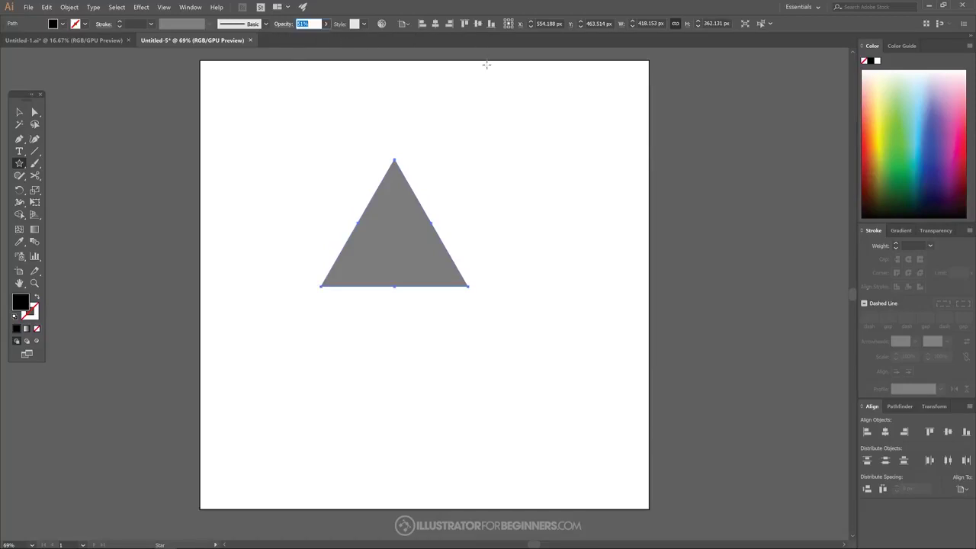
# Center the triangle horizontally and vertically on the artboard using Align to Artboard
pyautogui.click(19, 111)
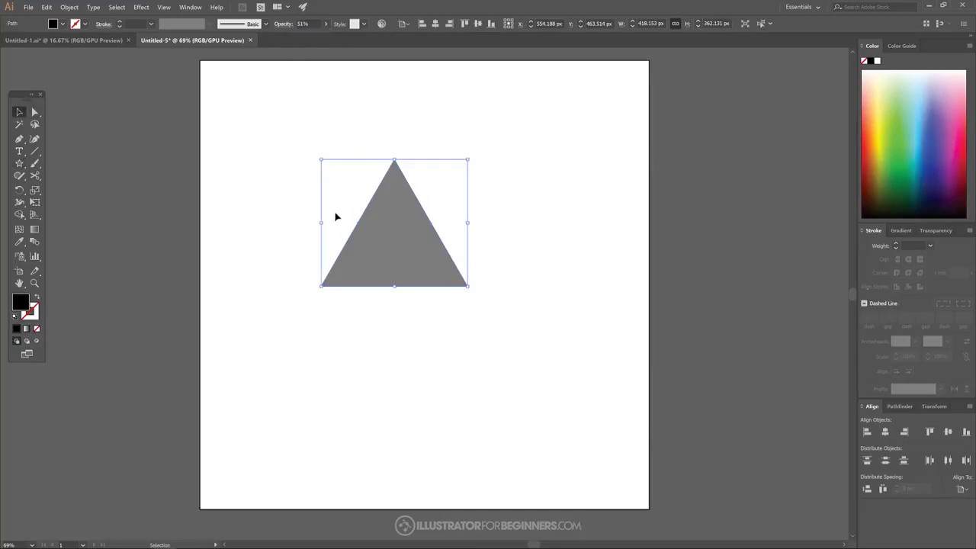
pyautogui.moveTo(396, 226); pyautogui.dragTo(409, 260)
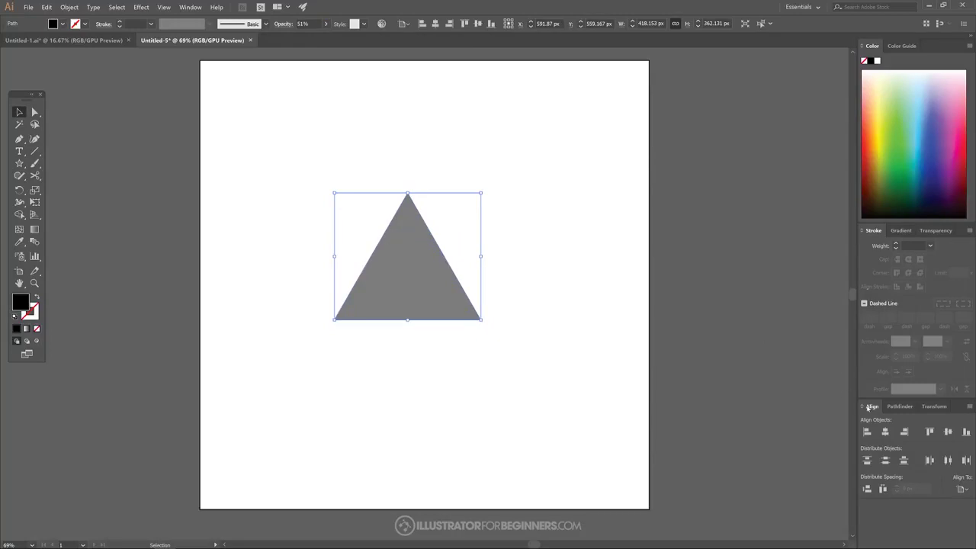
pyautogui.click(964, 492)
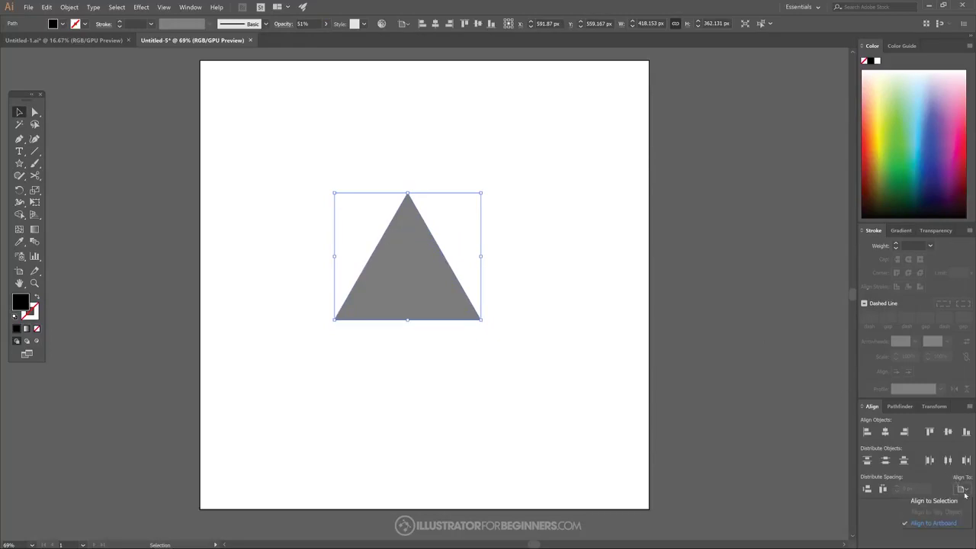
pyautogui.click(927, 523)
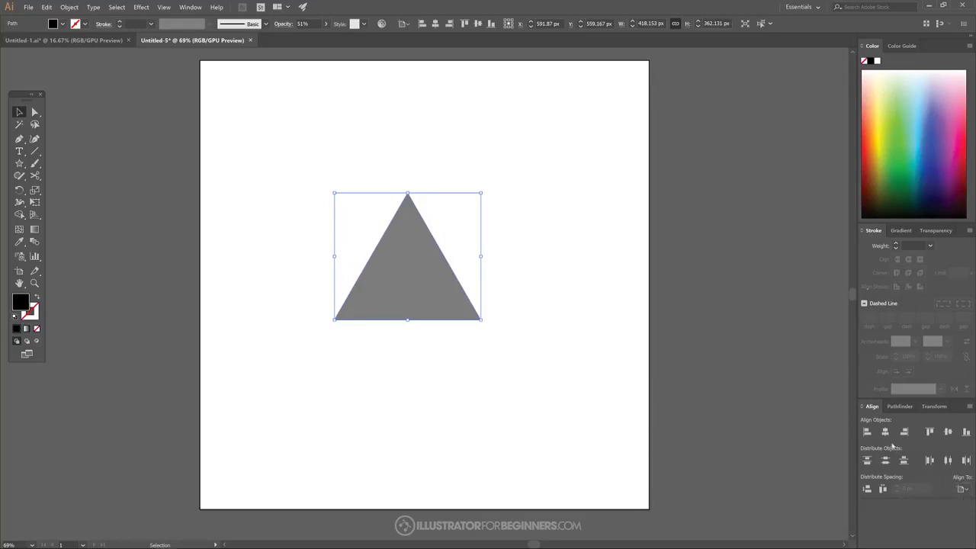
pyautogui.click(884, 431)
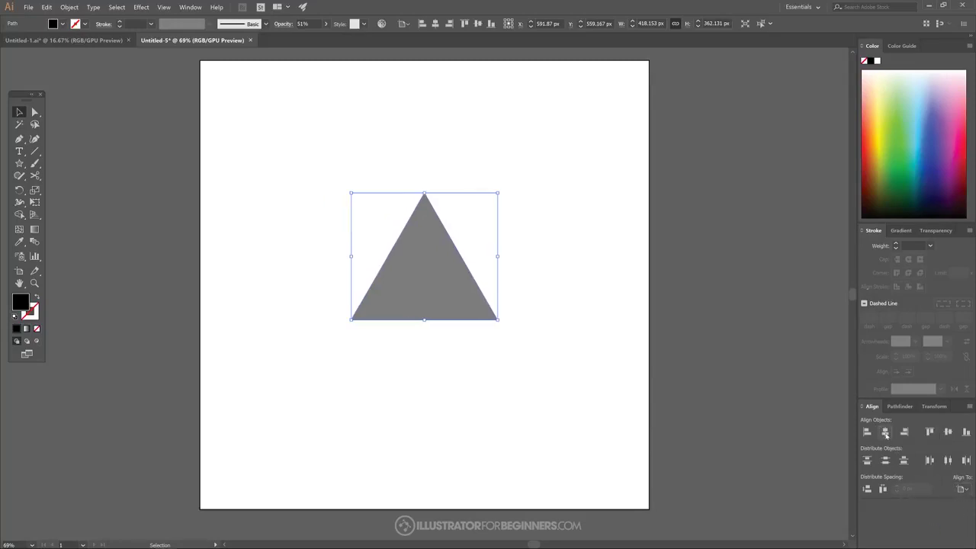
pyautogui.click(948, 431)
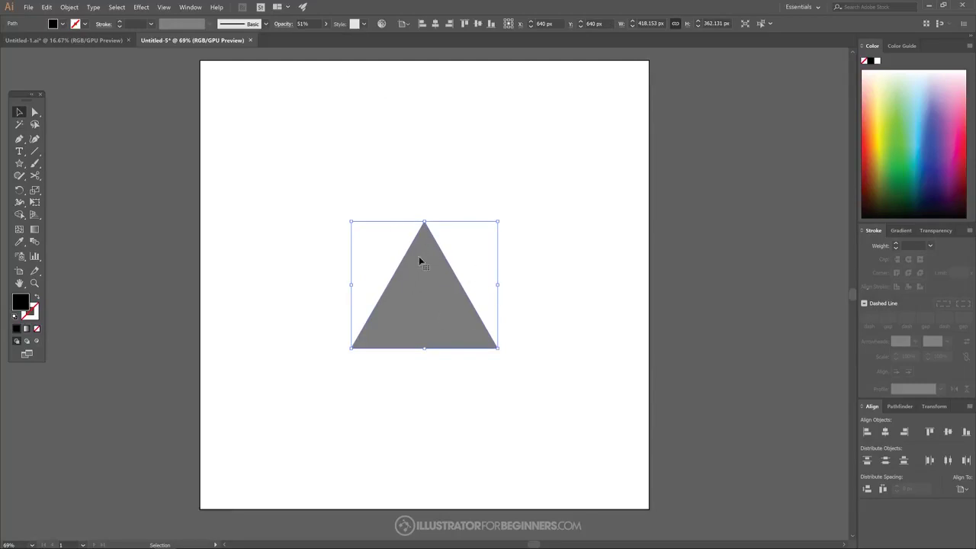
# Duplicate the triangle horizontally, offsetting the copy about 45 px to the right so the two overlap
pyautogui.moveTo(418, 287); pyautogui.dragTo(427, 285)
pyautogui.press('alt')
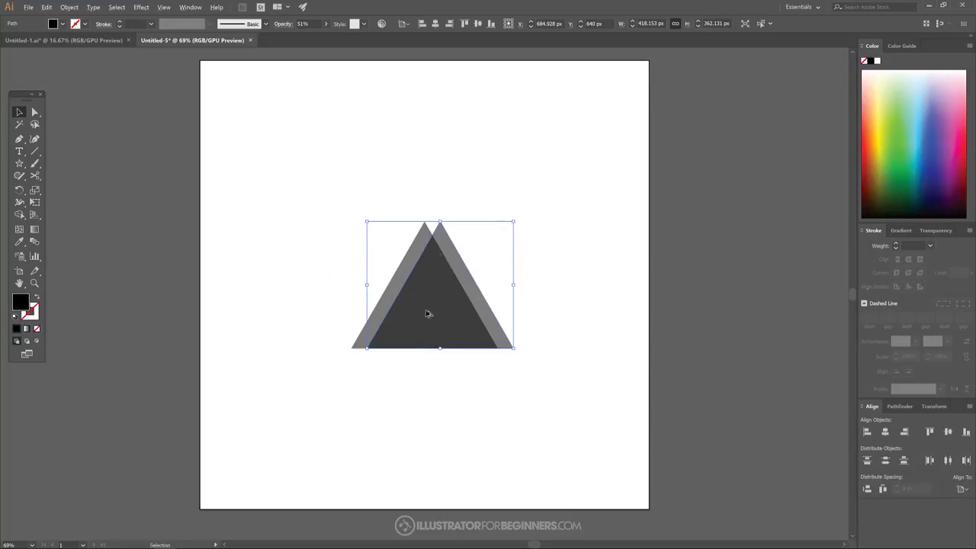
# Draw a closed slanted parallelogram with the Pen tool through the two triangles' apexes and their lower-left corners
pyautogui.scroll(2, 427, 314)
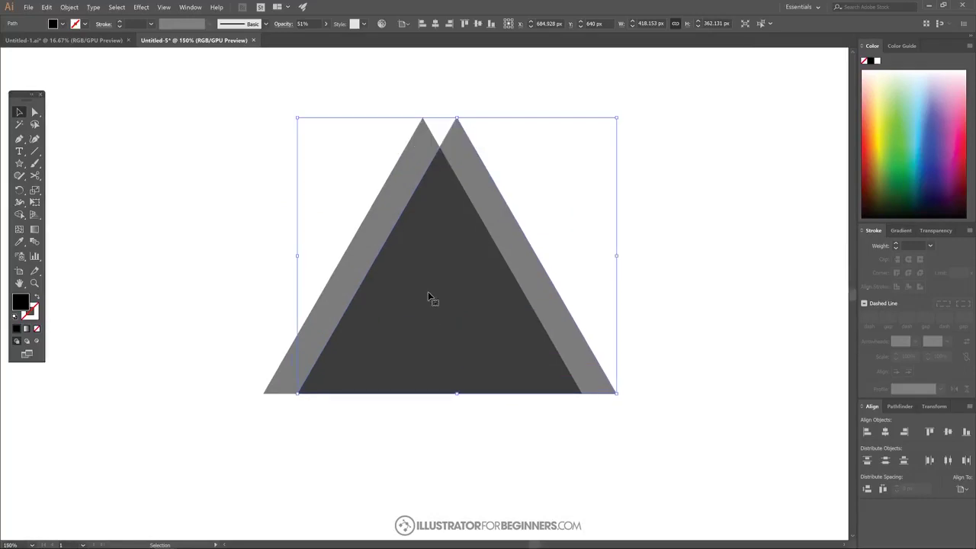
pyautogui.click(19, 139)
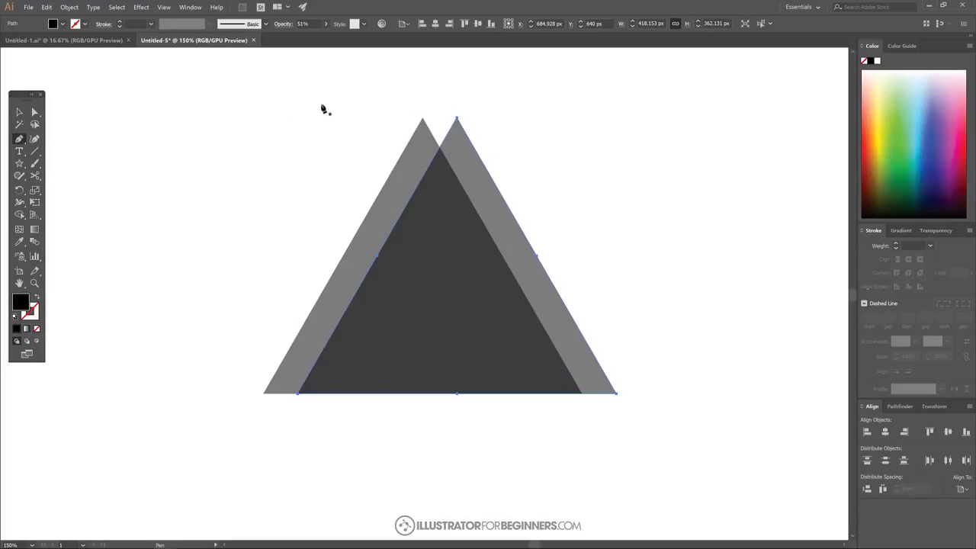
pyautogui.click(423, 120)
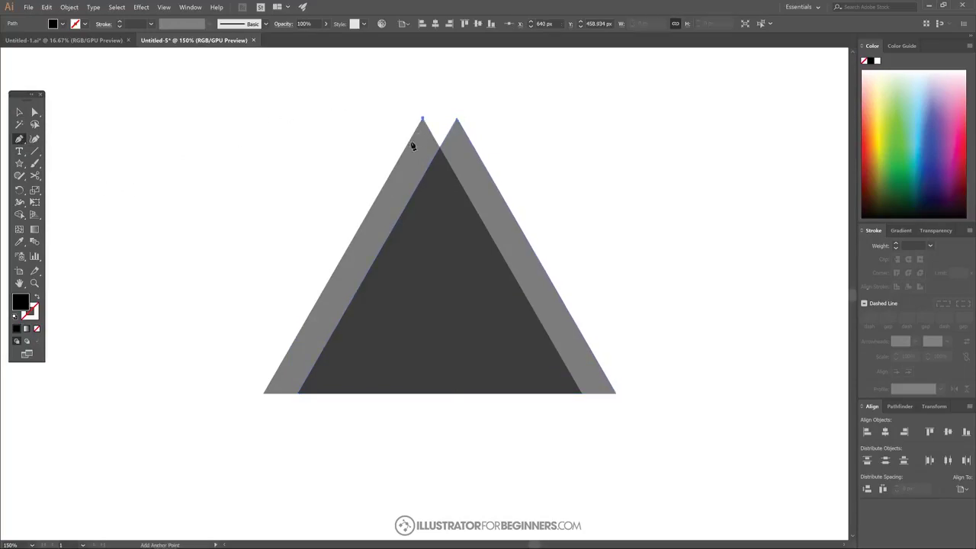
pyautogui.click(264, 393)
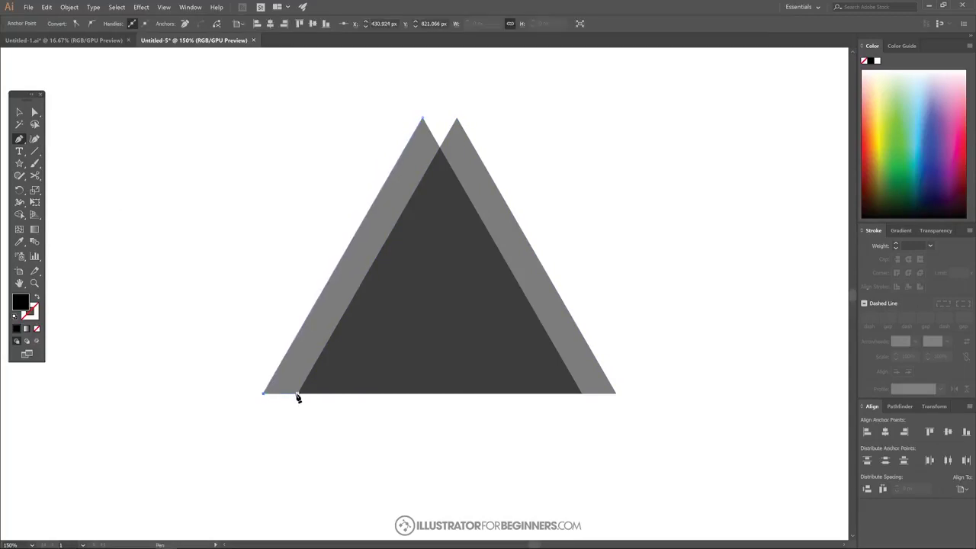
pyautogui.click(298, 393)
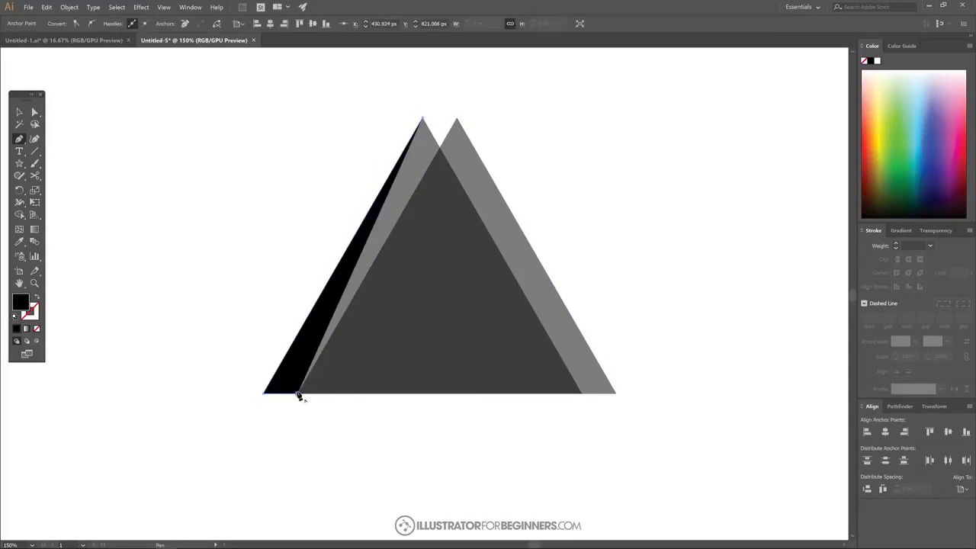
pyautogui.click(457, 120)
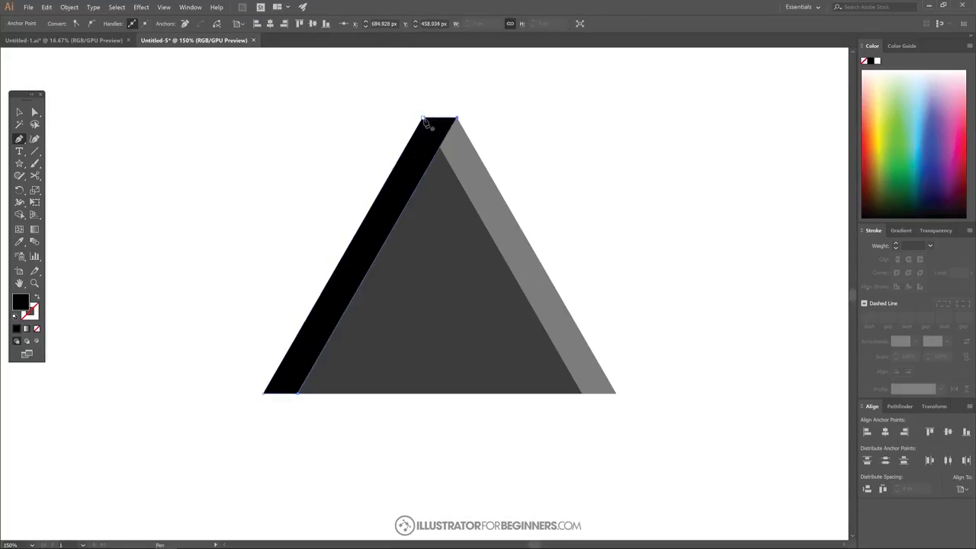
pyautogui.click(423, 121)
# Fill the parallelogram with red and lower its opacity to 53%
pyautogui.click(861, 154)
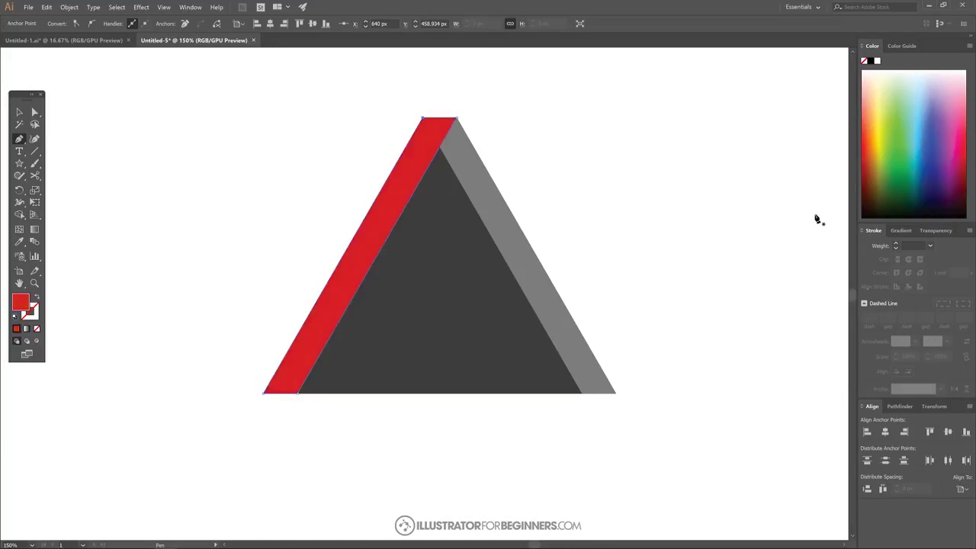
pyautogui.click(19, 112)
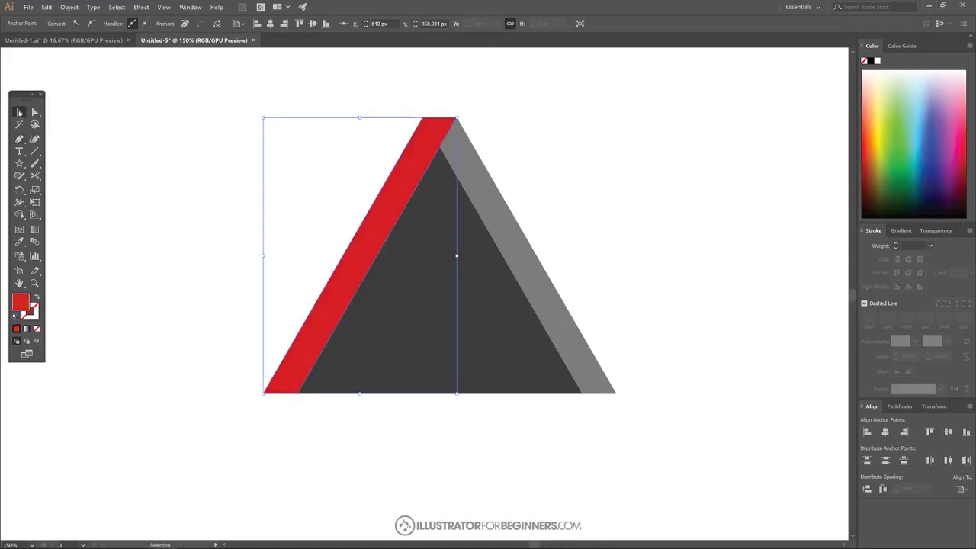
pyautogui.click(413, 151)
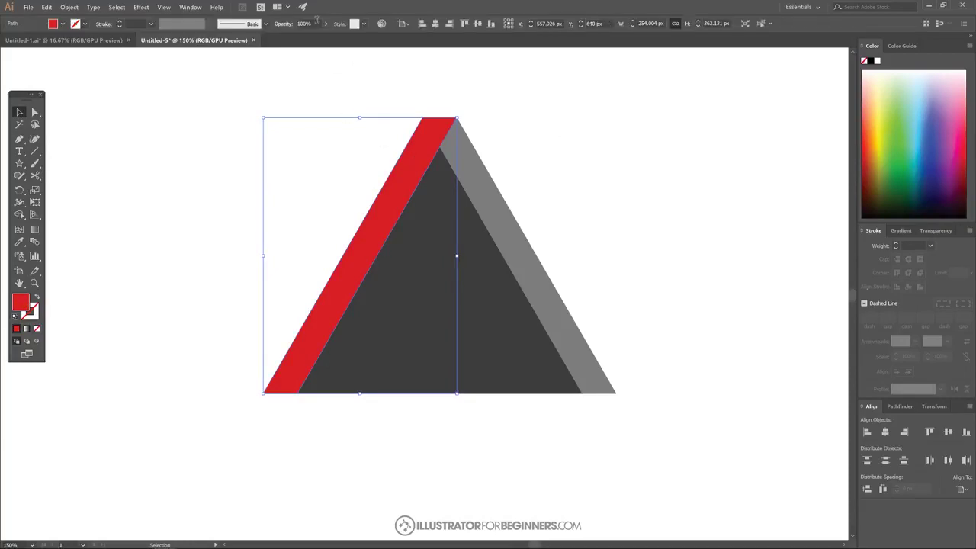
pyautogui.click(324, 25)
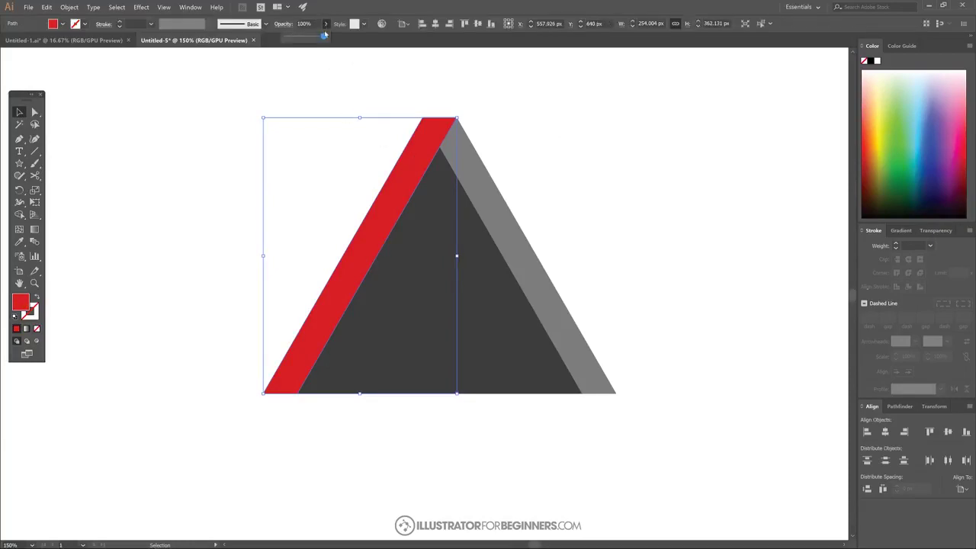
pyautogui.moveTo(326, 37); pyautogui.dragTo(309, 40)
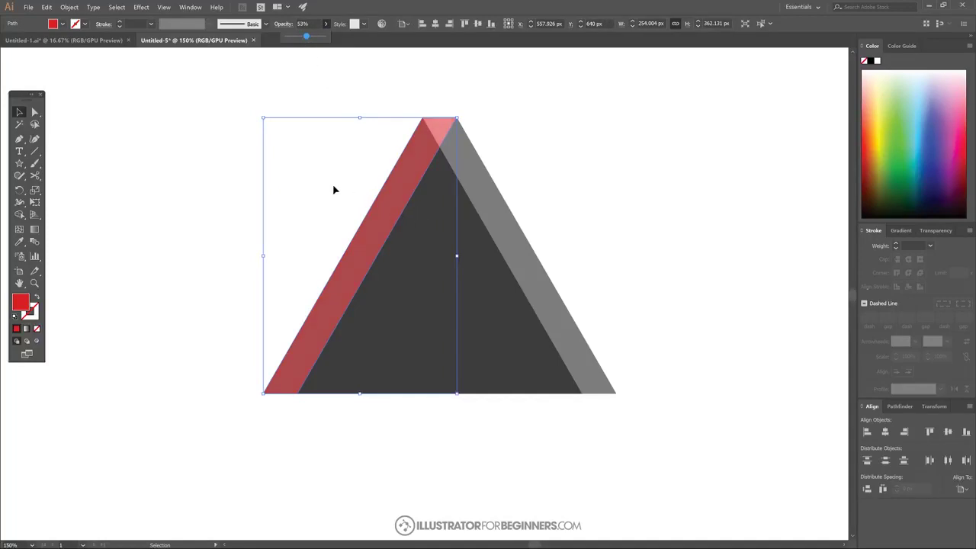
# Delete both gray triangles, leaving only the red parallelogram on the artboard
pyautogui.moveTo(496, 252); pyautogui.dragTo(666, 243)
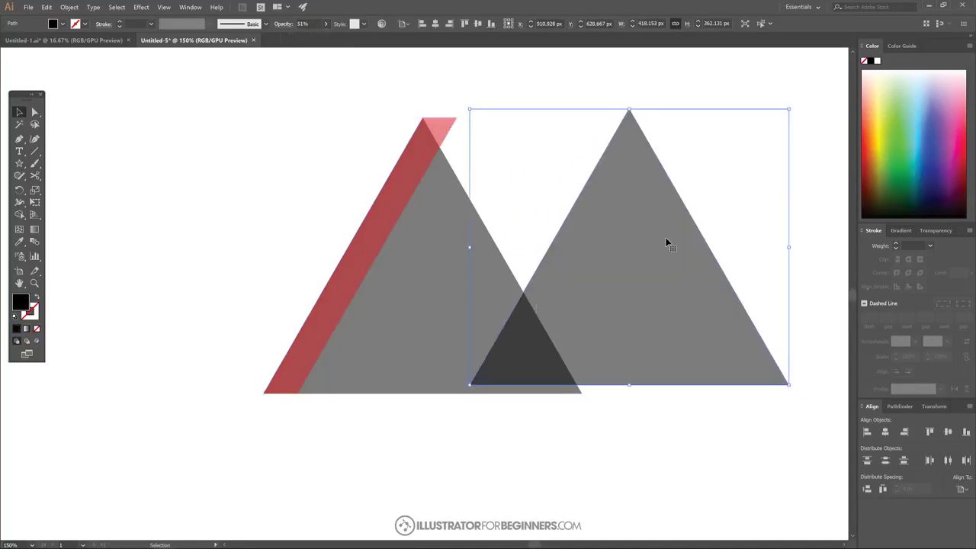
pyautogui.hotkey('ctrl', 'z')
pyautogui.moveTo(450, 301); pyautogui.dragTo(648, 283)
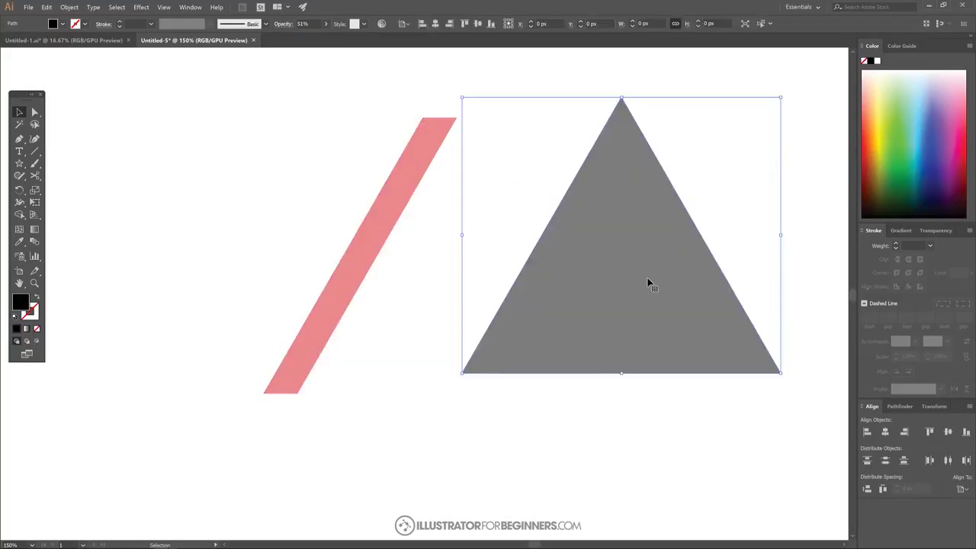
pyautogui.press('Delete')
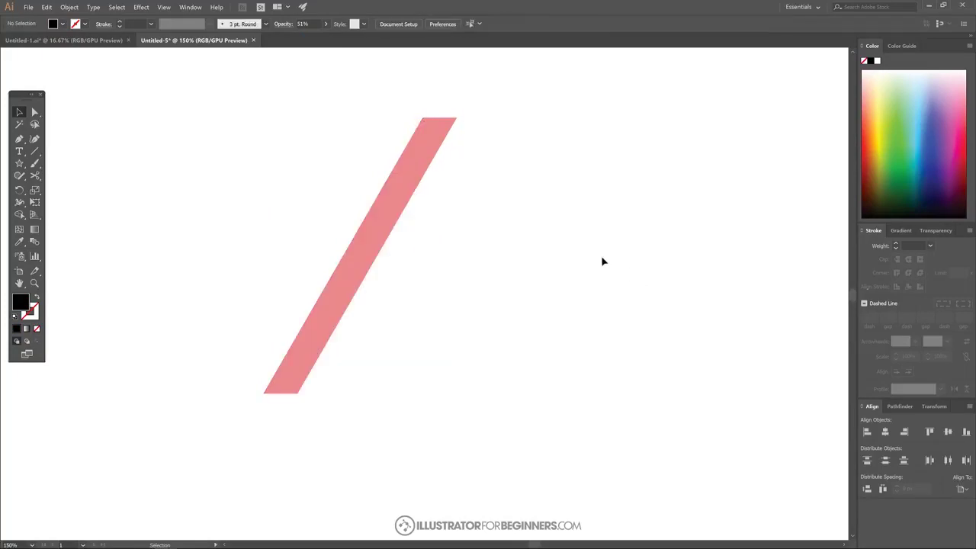
# Add a copy of the red slanted bar, rotated 120° to lie horizontal and centered horizontally on the artboard
pyautogui.click(404, 170)
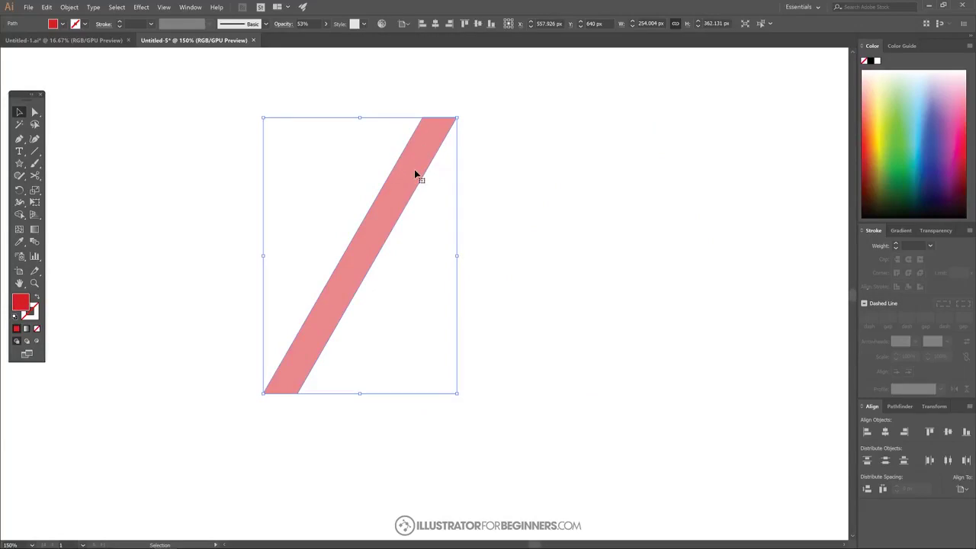
pyautogui.moveTo(405, 179); pyautogui.dragTo(466, 192)
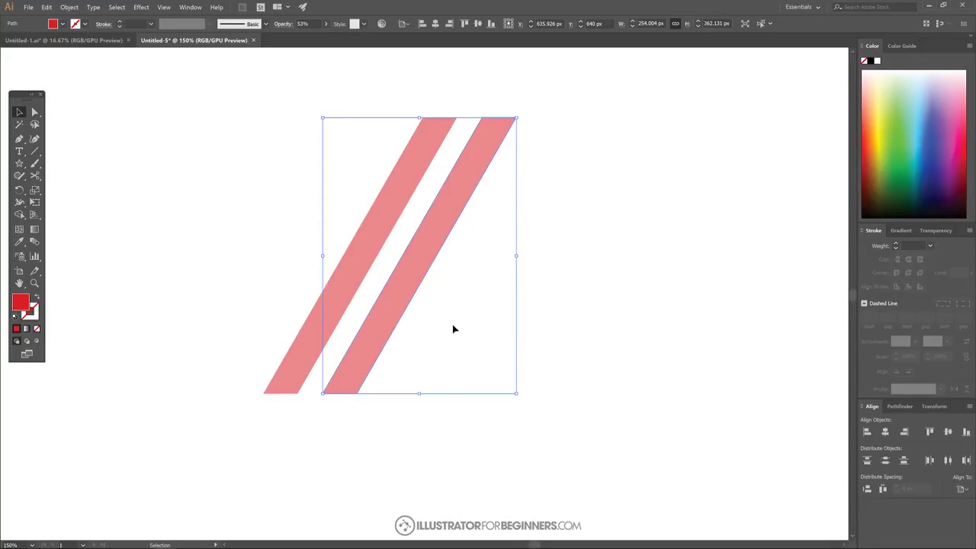
pyautogui.doubleClick(19, 191)
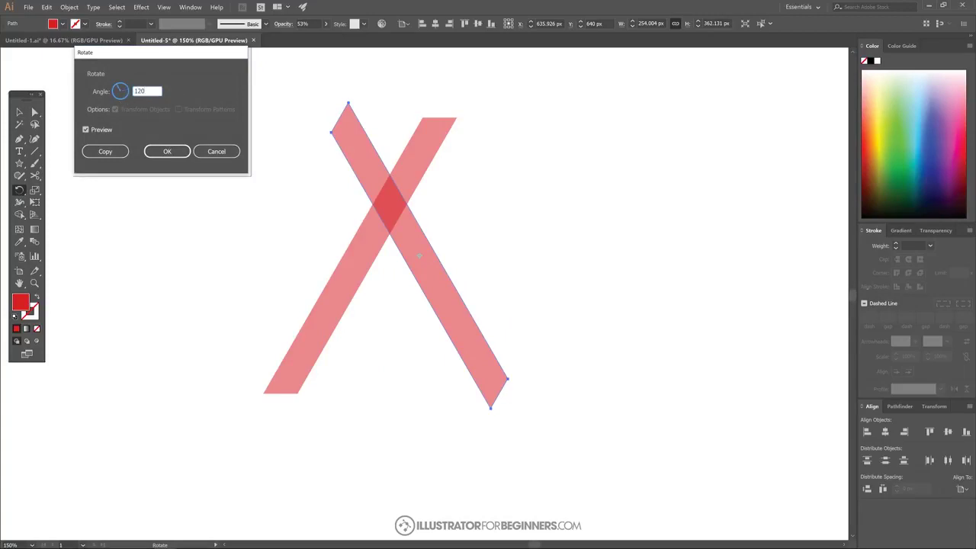
pyautogui.click(95, 129)
pyautogui.click(95, 129)
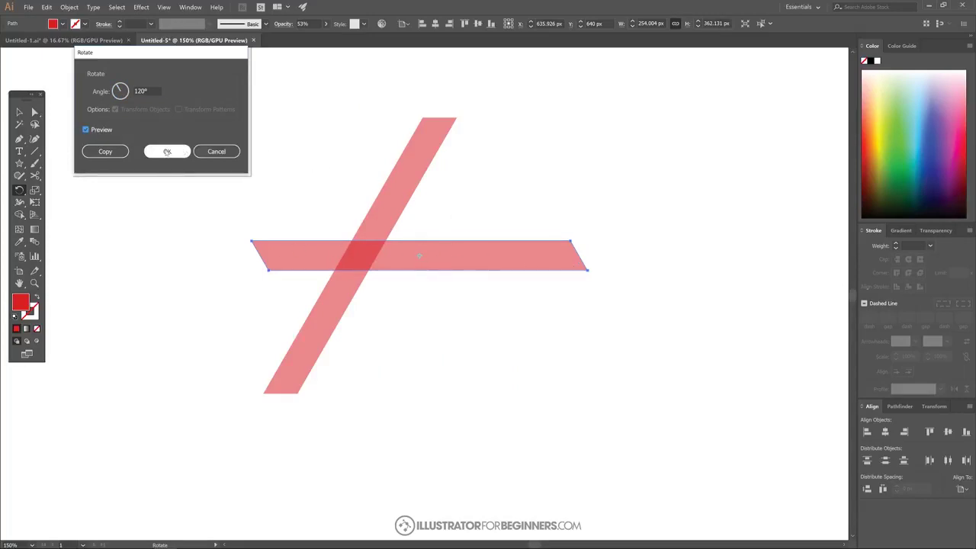
pyautogui.click(167, 152)
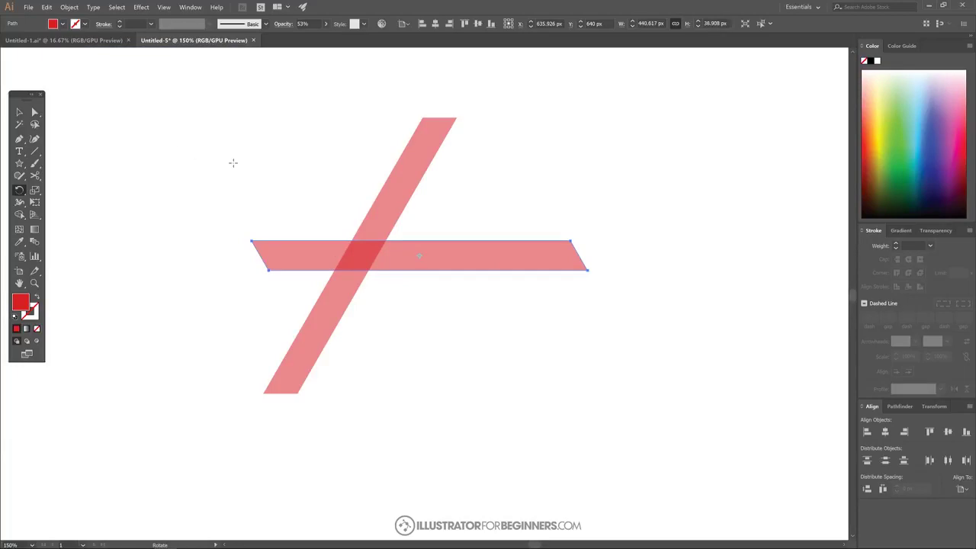
pyautogui.click(887, 434)
pyautogui.click(20, 112)
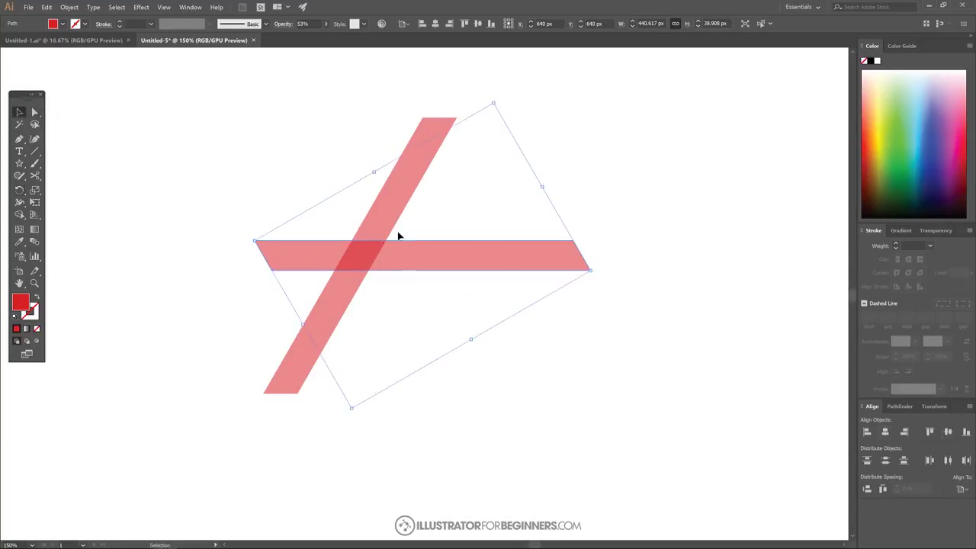
# Add a green copy of the slanted red bar about 121 px to the right and mirror it to slant the opposite way
pyautogui.click(432, 135)
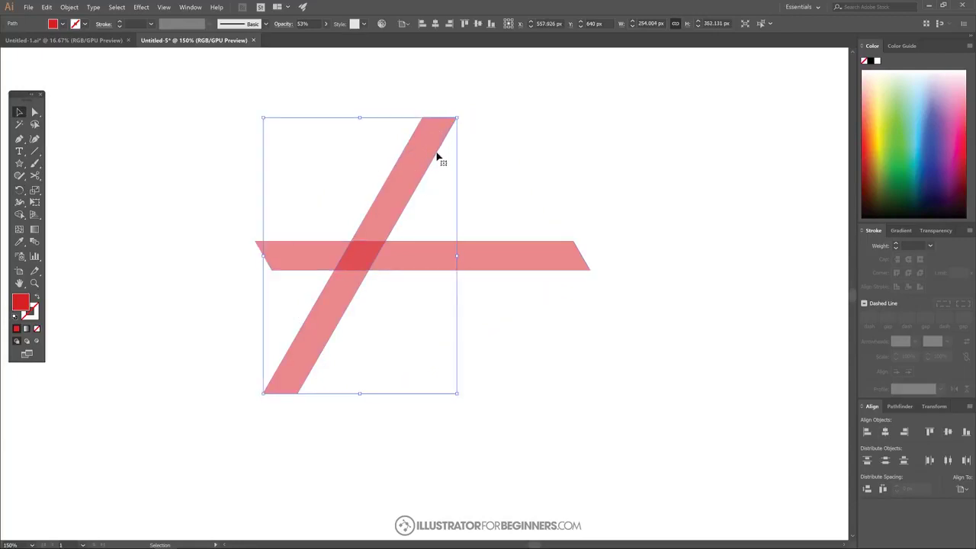
pyautogui.moveTo(425, 148); pyautogui.dragTo(515, 152)
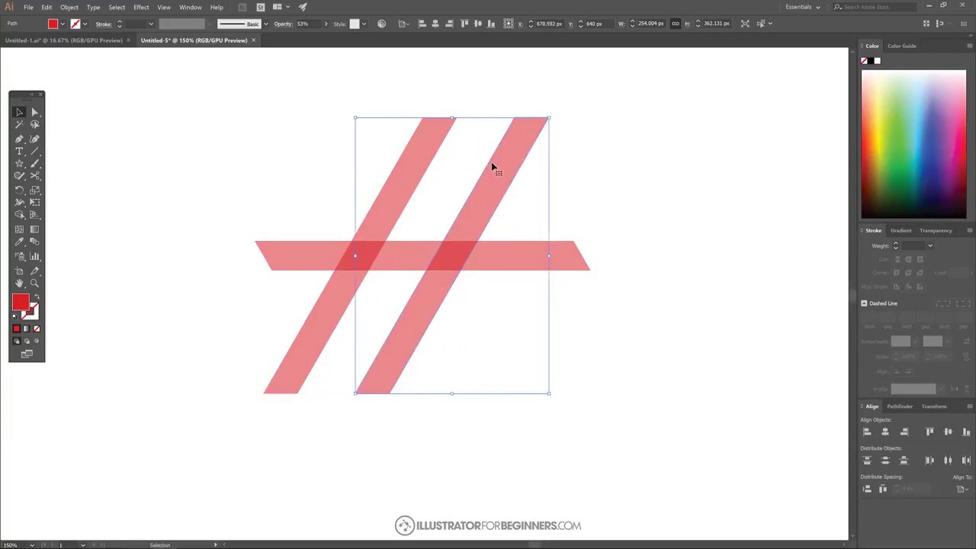
pyautogui.click(902, 153)
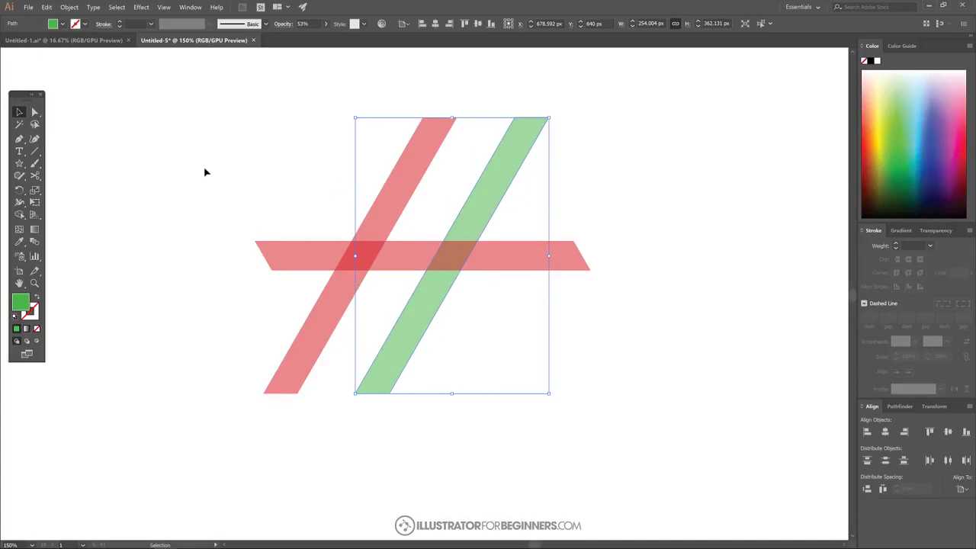
pyautogui.moveTo(20, 189); pyautogui.dragTo(52, 202)
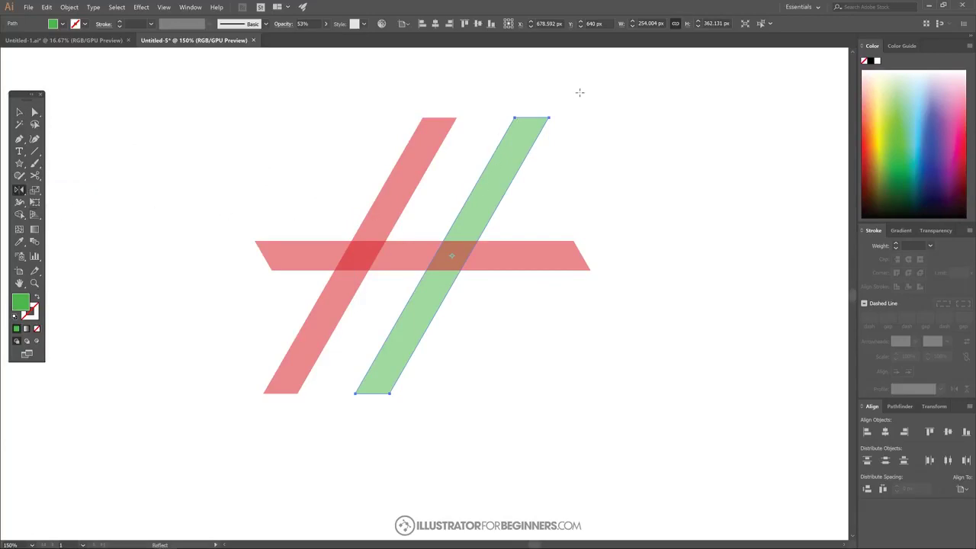
pyautogui.moveTo(568, 90); pyautogui.dragTo(545, 382)
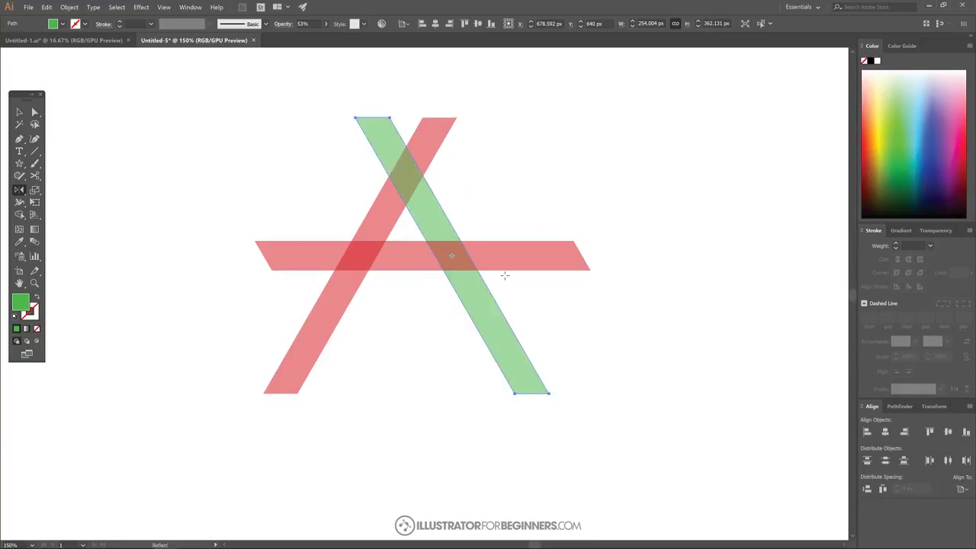
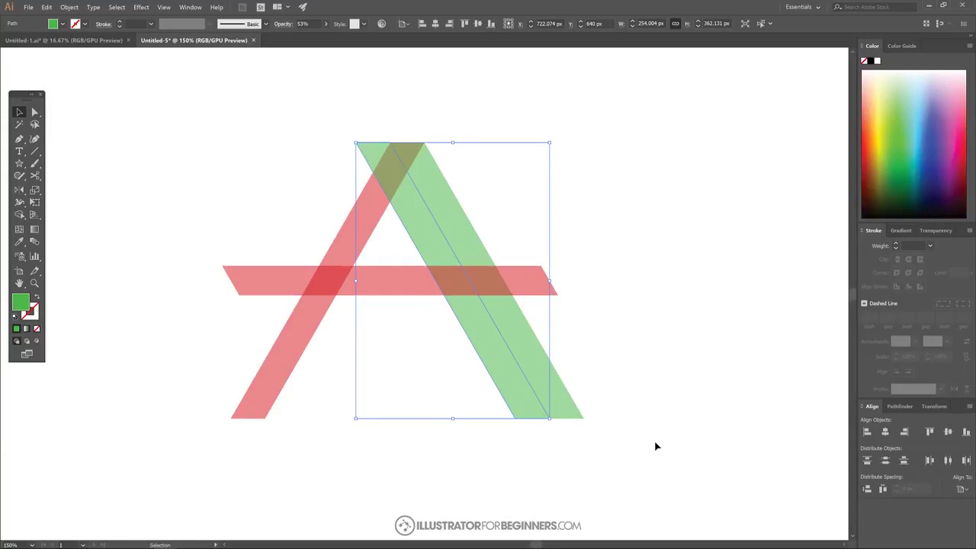
# Use the Shape Builder to remove the apex and left crossbar overhangs and the inner crossing, and merge the left leg into one green shape
pyautogui.moveTo(655, 446); pyautogui.dragTo(158, 100)
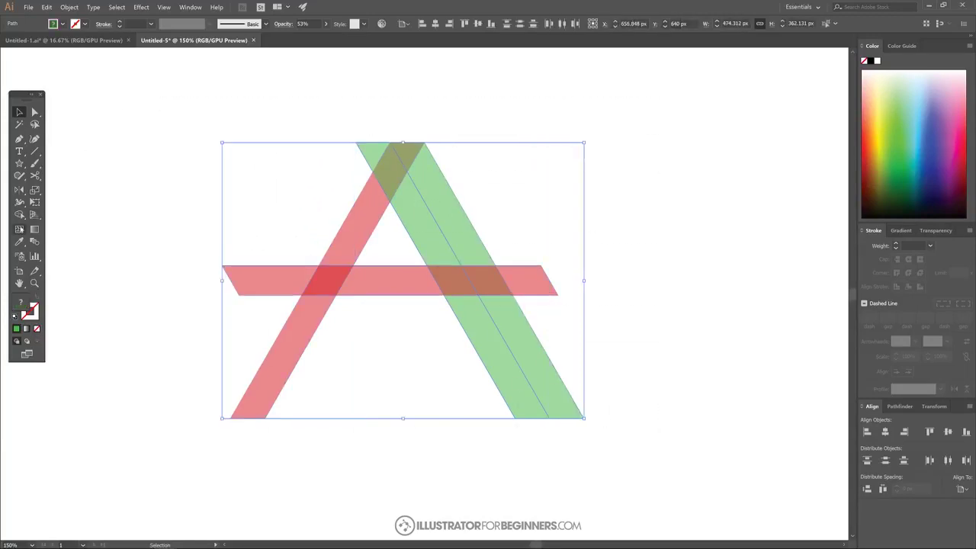
pyautogui.click(20, 216)
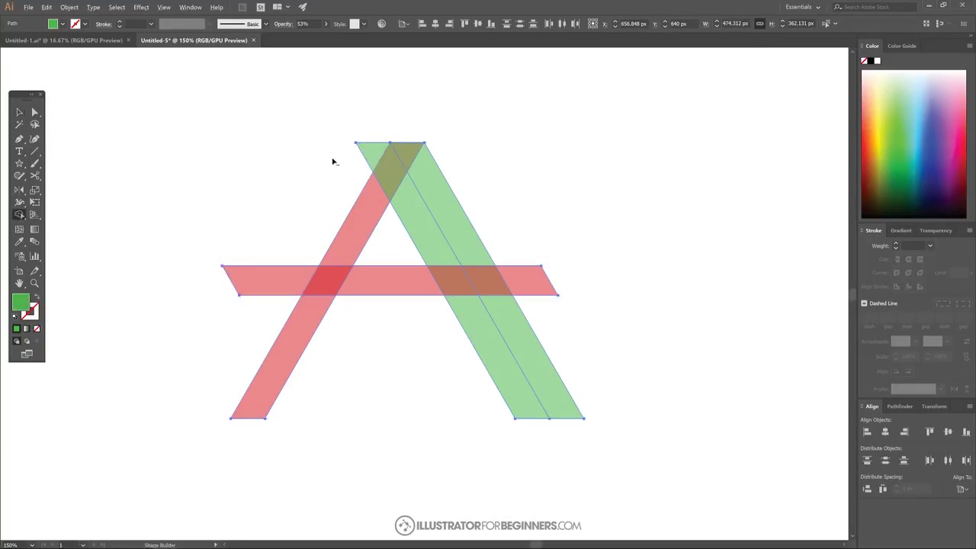
pyautogui.keyDown('alt'); pyautogui.click(373, 152); pyautogui.keyUp('alt')
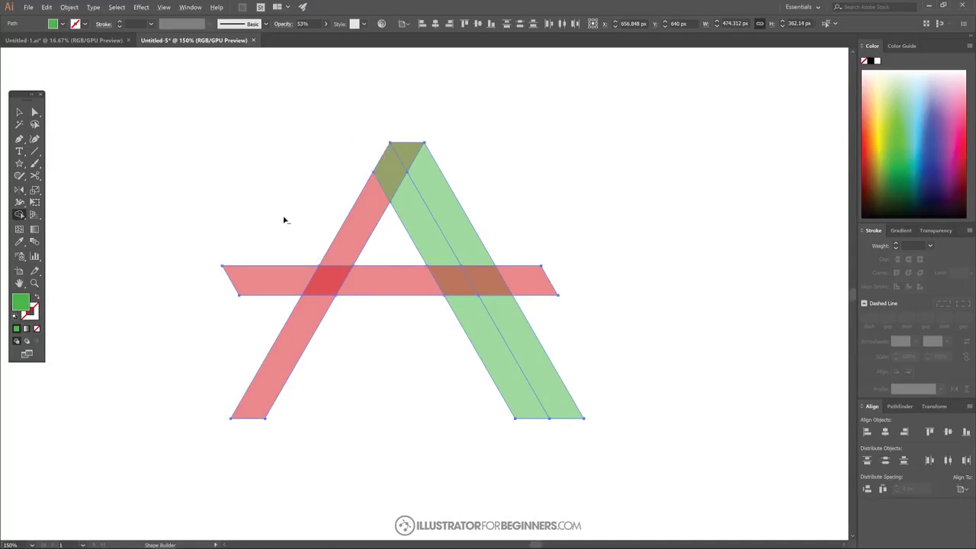
pyautogui.keyDown('alt'); pyautogui.click(275, 281); pyautogui.keyUp('alt')
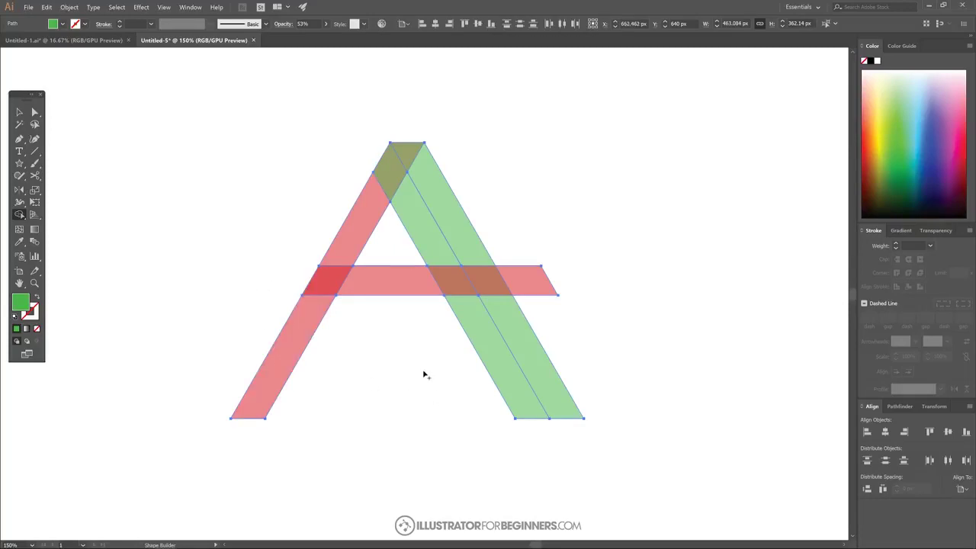
pyautogui.keyDown('alt'); pyautogui.click(458, 284); pyautogui.keyUp('alt')
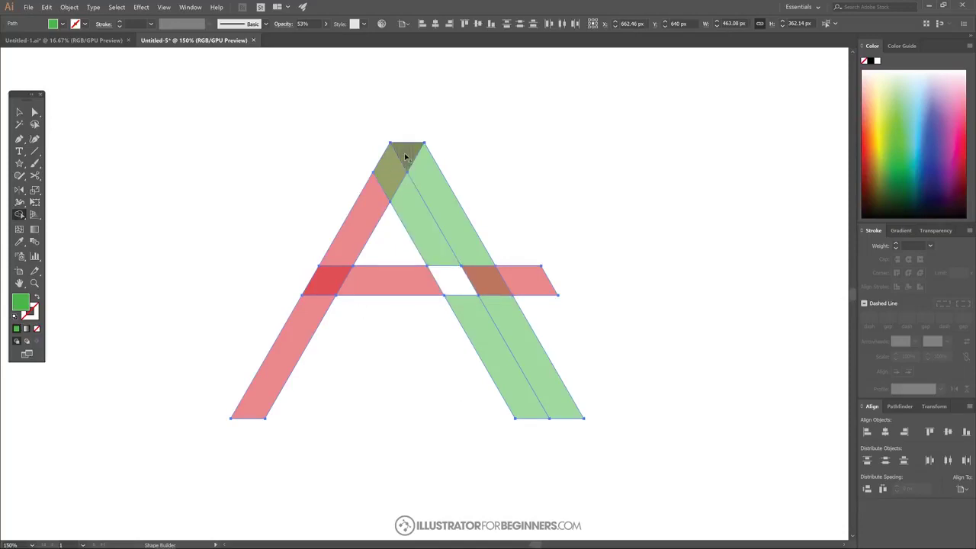
pyautogui.moveTo(404, 157); pyautogui.dragTo(298, 336)
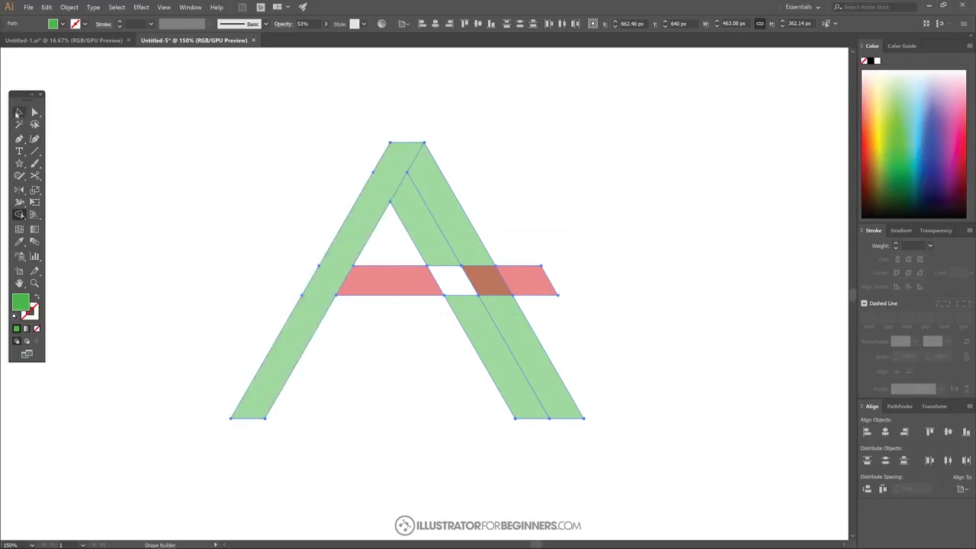
pyautogui.click(18, 113)
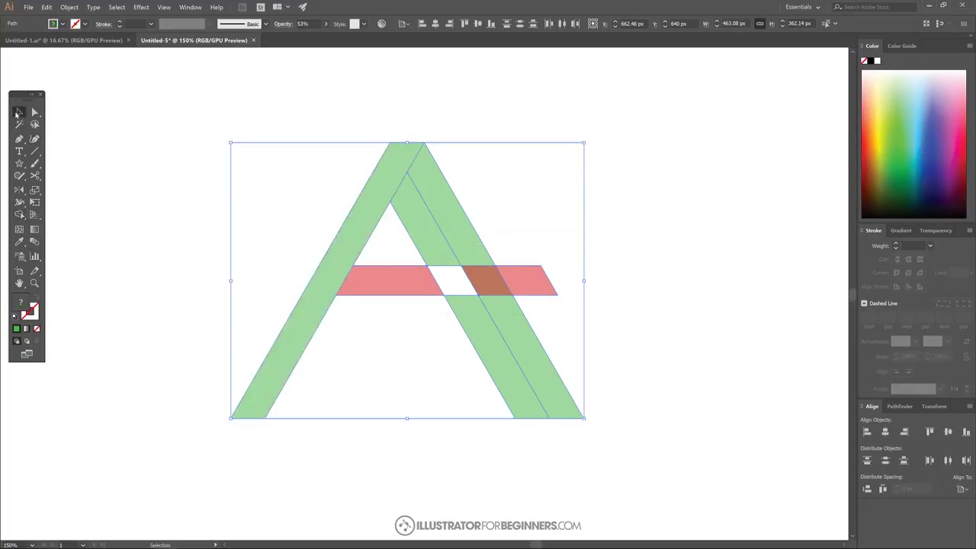
# Delete every piece of the two right legs and the crossbar's right end, keeping the left leg and the inner red trapezoid
pyautogui.click(656, 269)
pyautogui.moveTo(518, 288); pyautogui.dragTo(630, 246)
pyautogui.press('Delete')
pyautogui.moveTo(450, 225); pyautogui.dragTo(561, 204)
pyautogui.press('Delete')
pyautogui.moveTo(431, 231); pyautogui.dragTo(652, 206)
pyautogui.press('Delete')
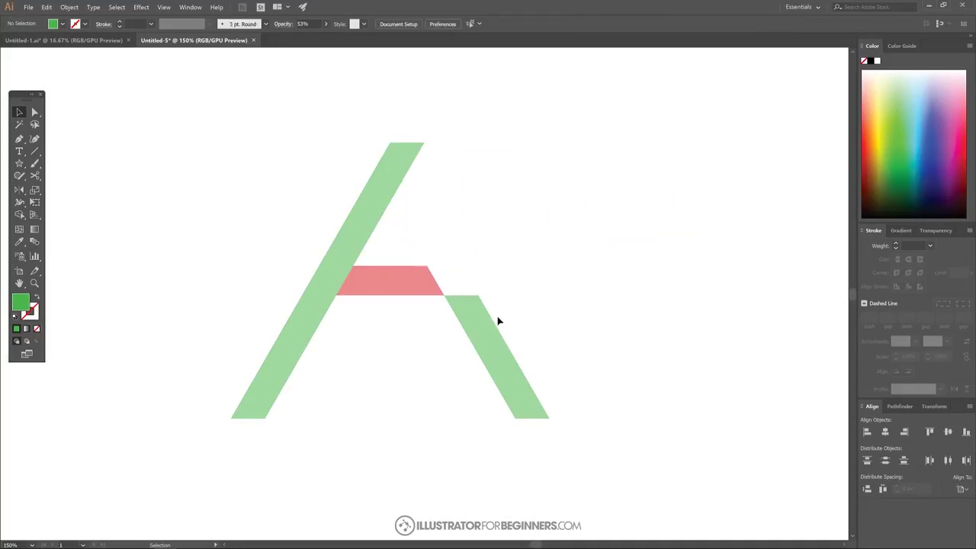
pyautogui.moveTo(478, 339); pyautogui.dragTo(629, 236)
pyautogui.press('Delete')
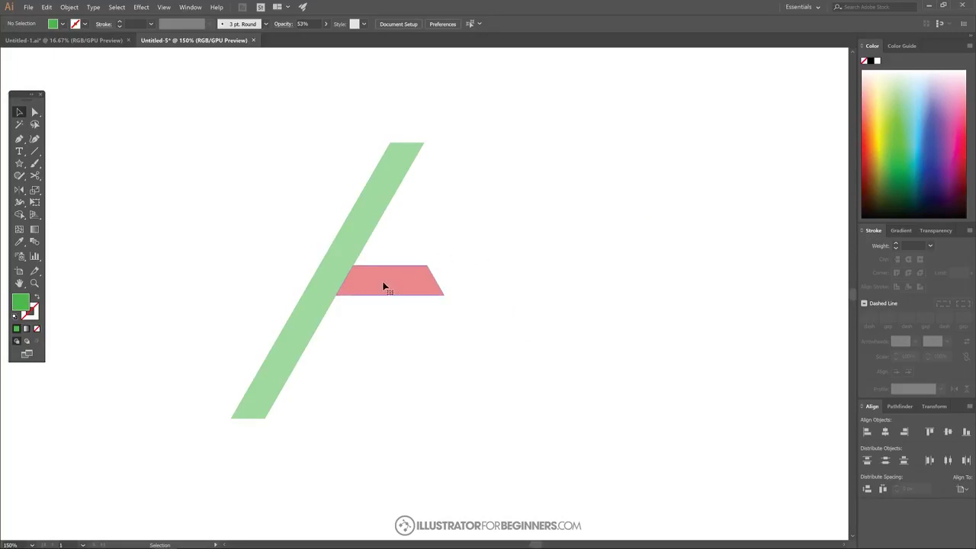
# Snap a copy of the red trapezoid to the green bar's lower-right corner and place a spare copy in the empty space to the right
pyautogui.click(412, 286)
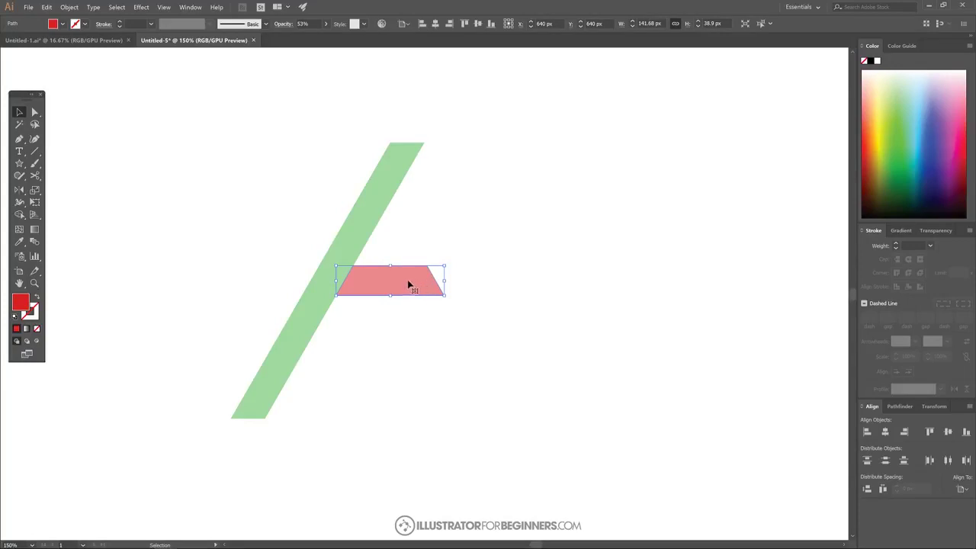
pyautogui.moveTo(375, 279); pyautogui.dragTo(468, 343)
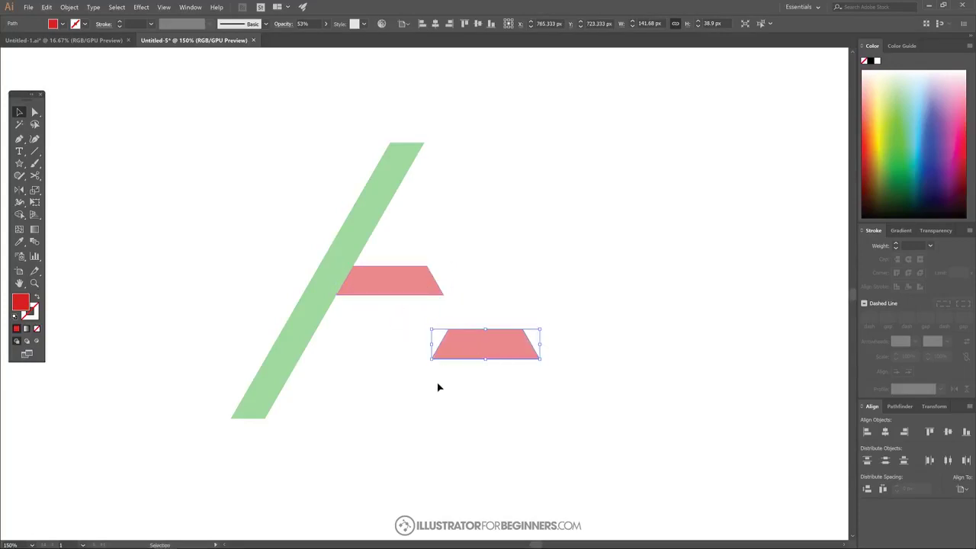
pyautogui.press('a')
pyautogui.moveTo(431, 363); pyautogui.dragTo(268, 417)
pyautogui.scroll(5, 272, 404)
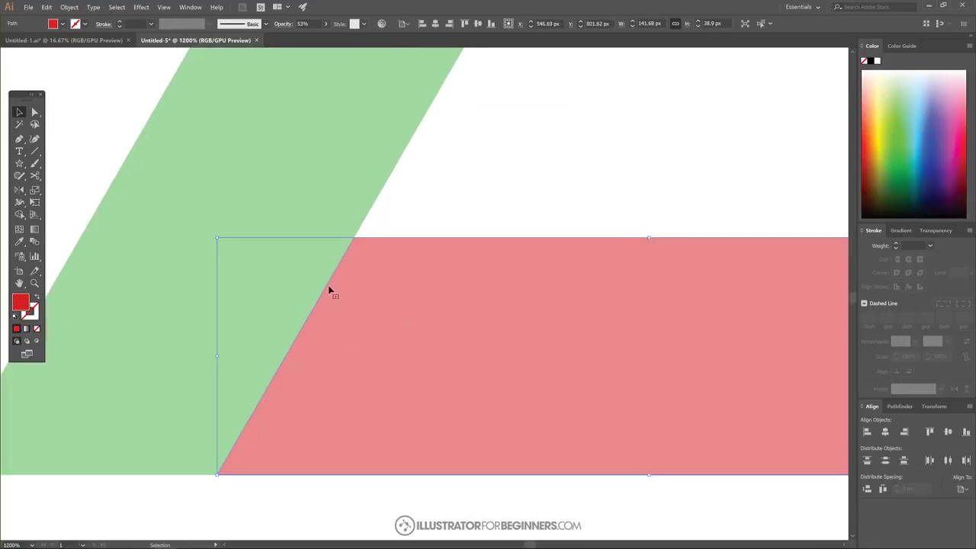
pyautogui.scroll(-4, 331, 305)
pyautogui.scroll(-3, 329, 337)
pyautogui.scroll(3, 401, 305)
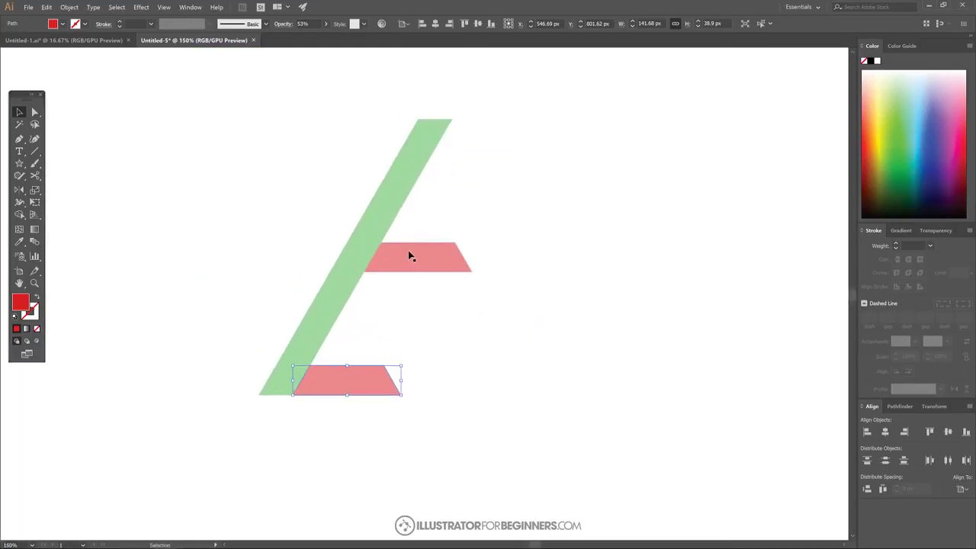
pyautogui.moveTo(409, 255); pyautogui.dragTo(557, 308)
pyautogui.moveTo(479, 331); pyautogui.dragTo(427, 351)
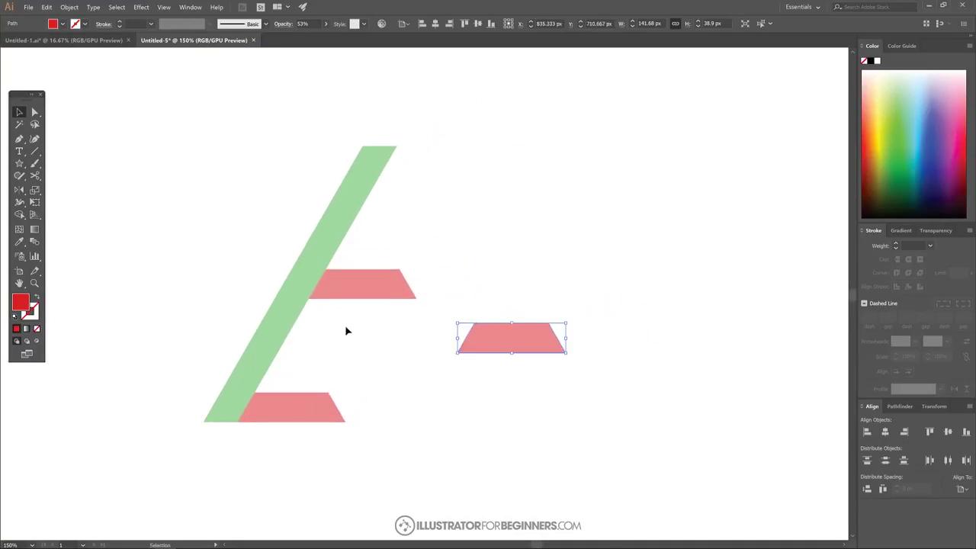
# Merge the slanted green bar with its two attached trapezoids into a single red shape using the Shape Builder
pyautogui.moveTo(606, 463); pyautogui.dragTo(157, 104)
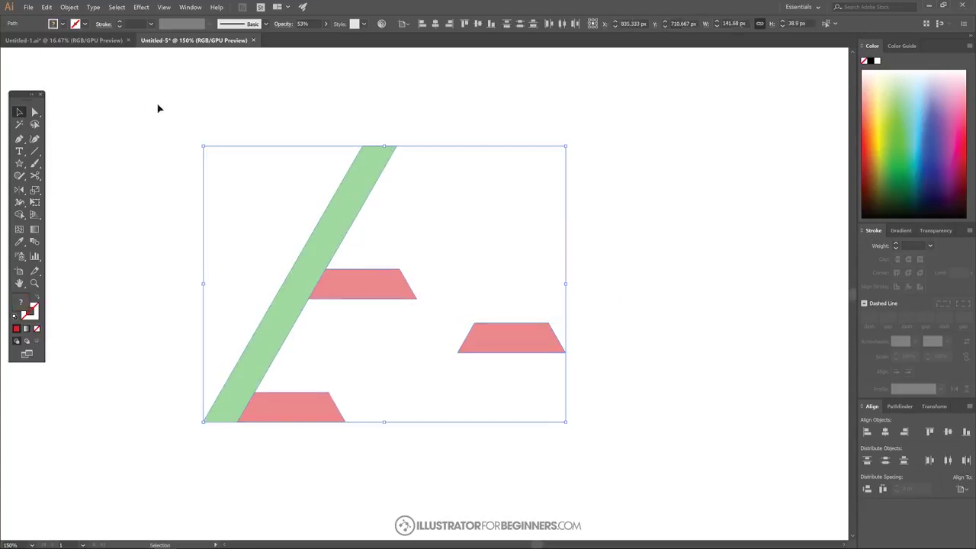
pyautogui.click(20, 215)
pyautogui.moveTo(363, 166)
pyautogui.mouseDown()
pyautogui.moveTo(309, 287)
pyautogui.moveTo(354, 294)
pyautogui.moveTo(312, 282)
pyautogui.moveTo(287, 317)
pyautogui.mouseUp()
pyautogui.moveTo(234, 401); pyautogui.dragTo(275, 418)
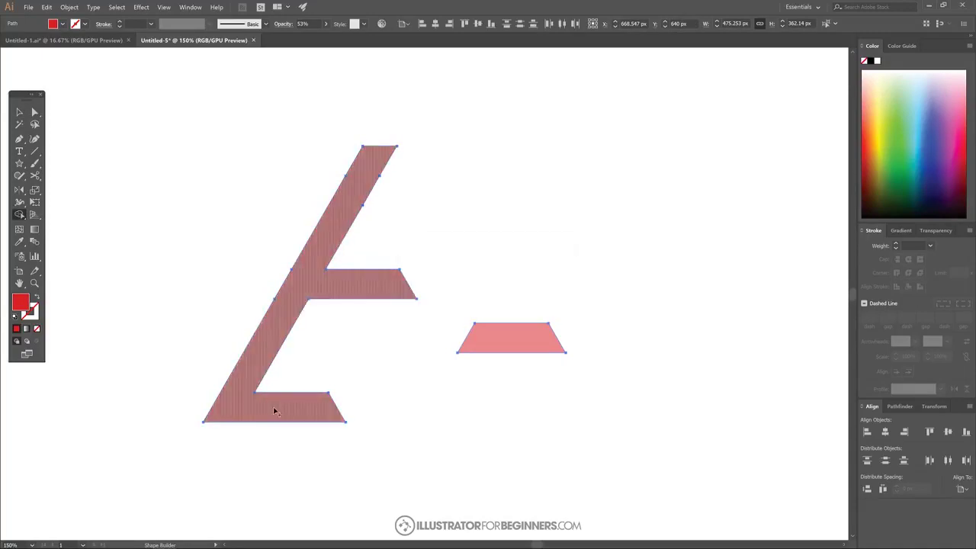
pyautogui.click(19, 112)
pyautogui.click(686, 226)
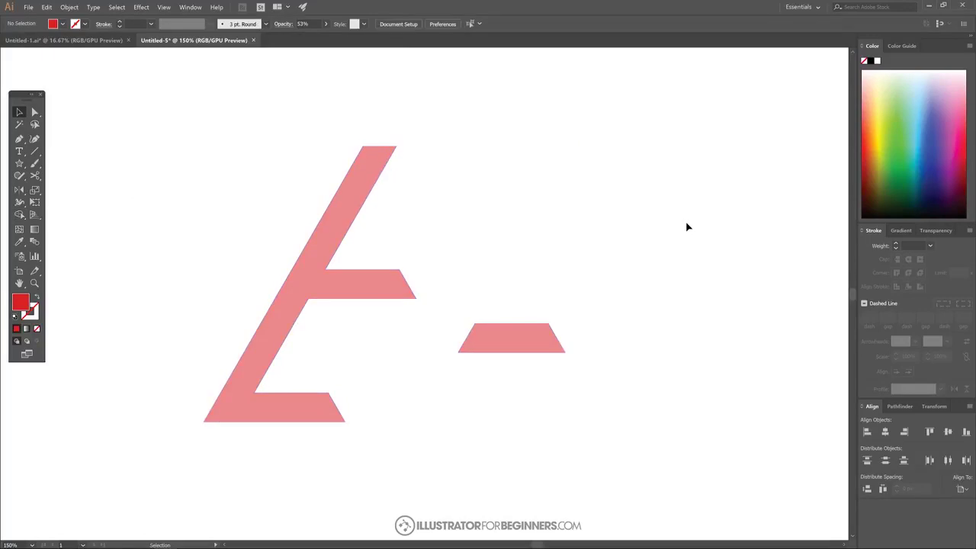
# Fill the spare trapezoid with green, turn it upside down and snap it directly beneath the red shape's middle arm
pyautogui.moveTo(546, 337); pyautogui.dragTo(588, 304)
pyautogui.moveTo(902, 134); pyautogui.dragTo(899, 159)
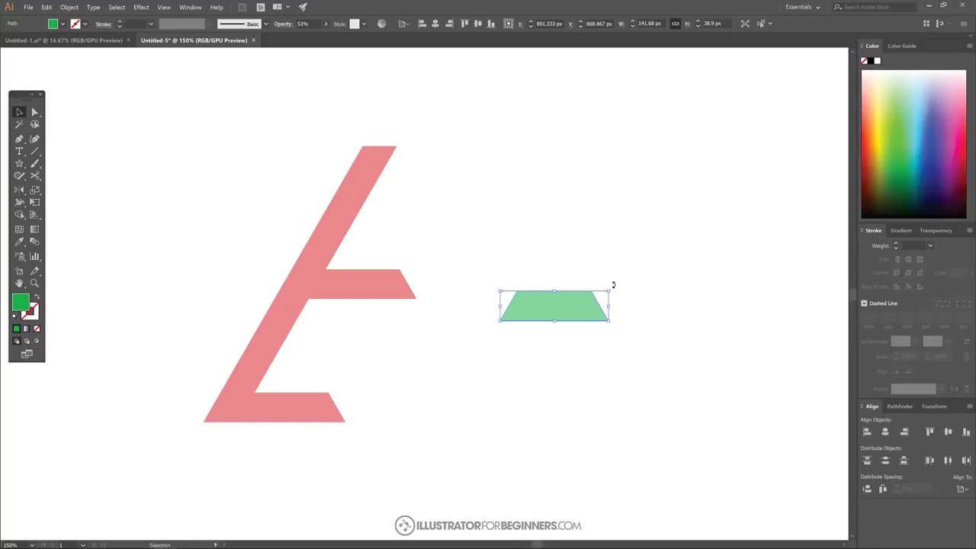
pyautogui.moveTo(612, 285); pyautogui.dragTo(516, 320)
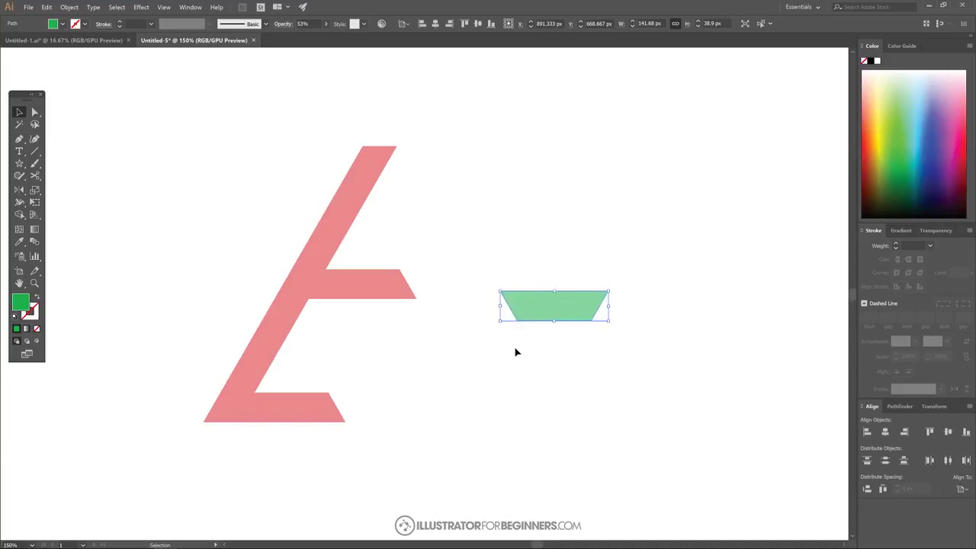
pyautogui.press('a')
pyautogui.moveTo(610, 299); pyautogui.dragTo(415, 302)
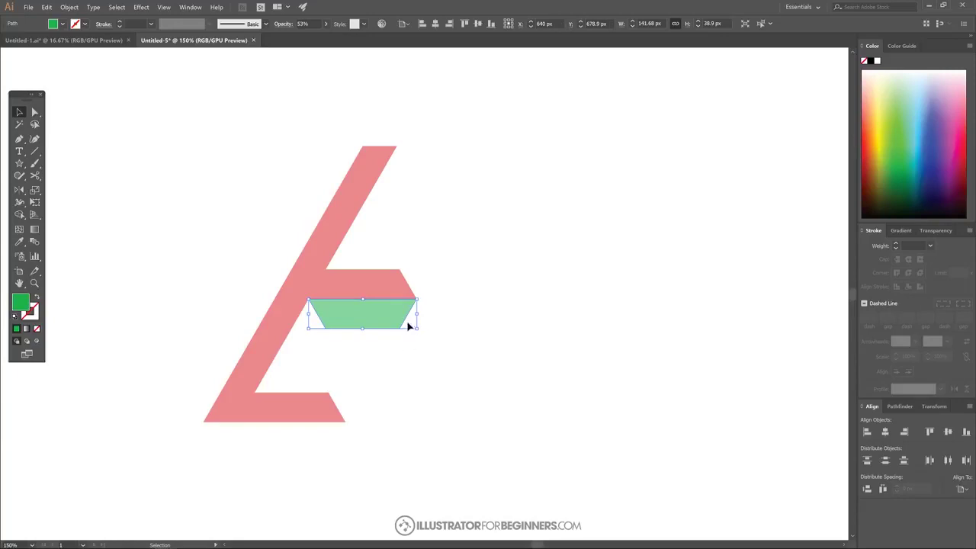
# Place a copy of the green trapezoid in the empty space to the right and fill it with blue
pyautogui.keyDown('alt'); pyautogui.moveTo(366, 312); pyautogui.dragTo(517, 341); pyautogui.keyUp('alt')
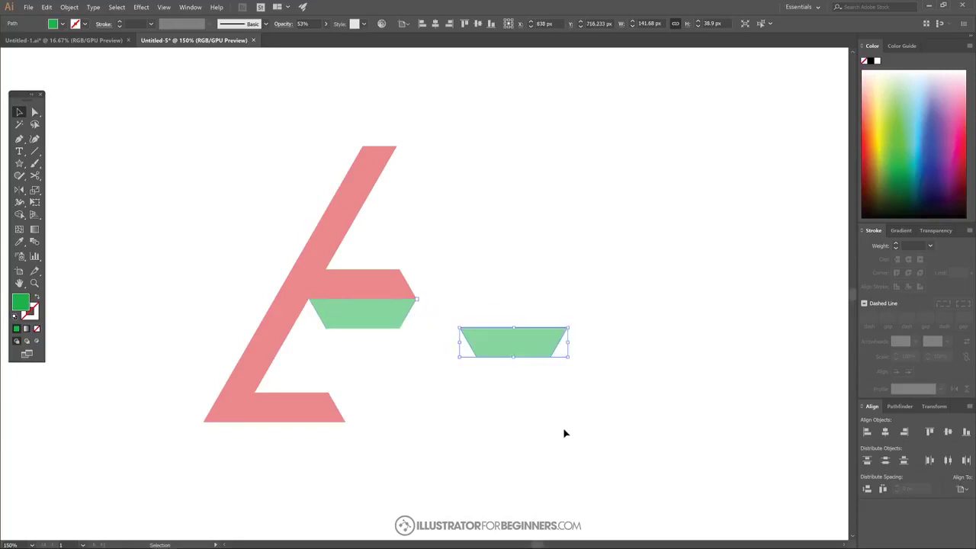
pyautogui.click(930, 158)
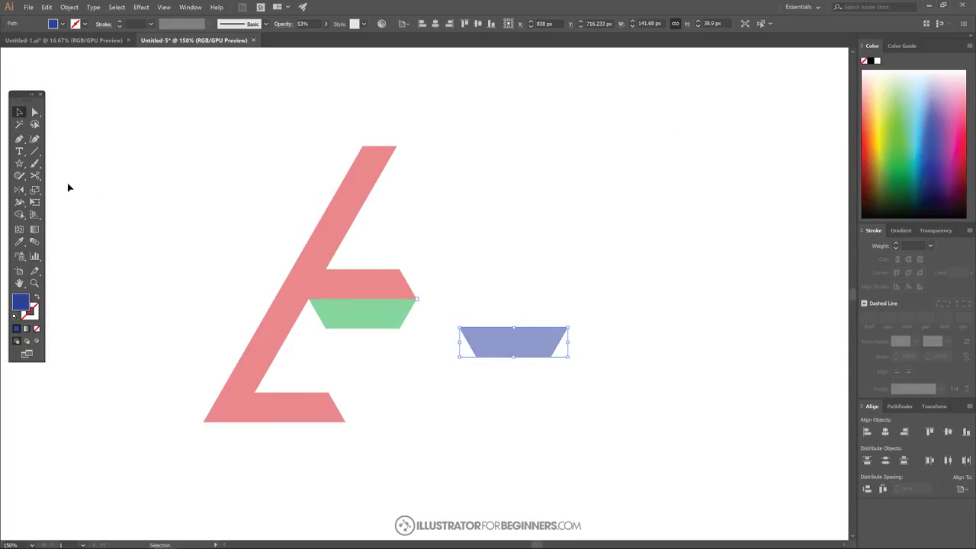
# Rotate the blue trapezoid 60° and snap it against the slanted bar's inner edge, between the green piece and the lower arm
pyautogui.click(22, 190)
pyautogui.click(21, 189)
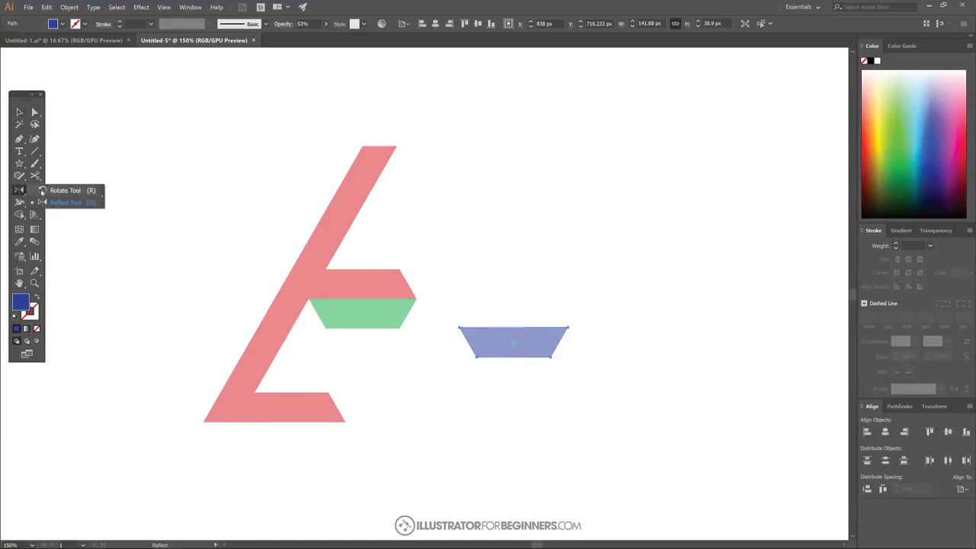
pyautogui.click(42, 190)
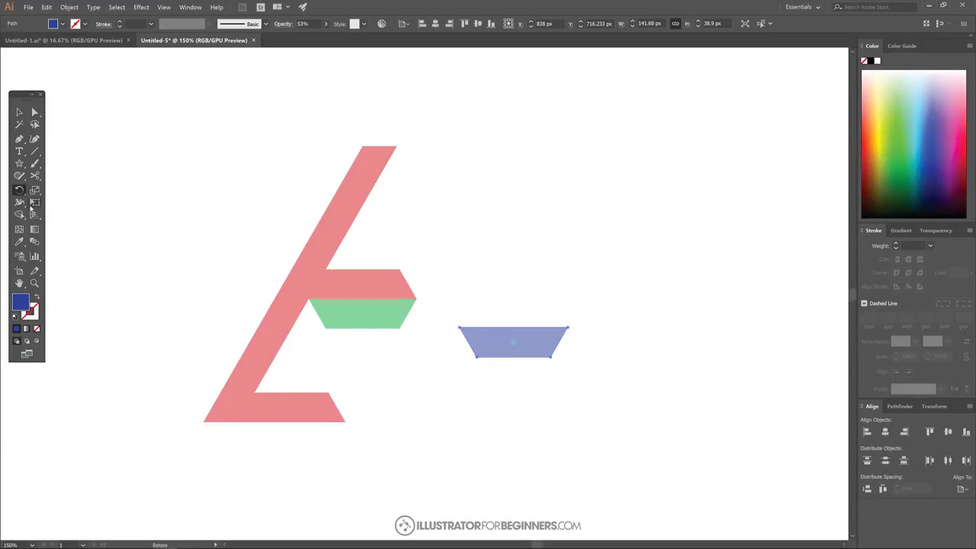
pyautogui.doubleClick(19, 191)
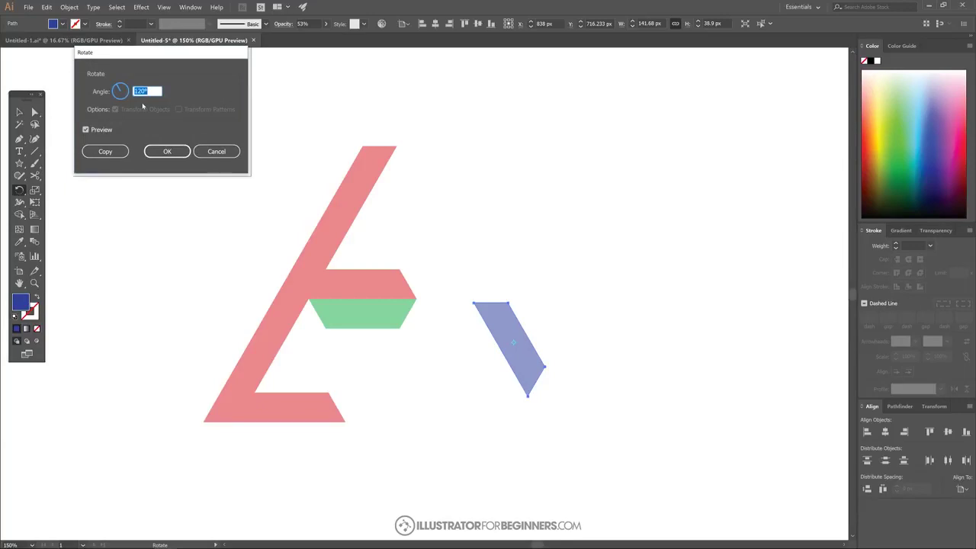
pyautogui.write('60')
pyautogui.click(100, 130)
pyautogui.click(101, 130)
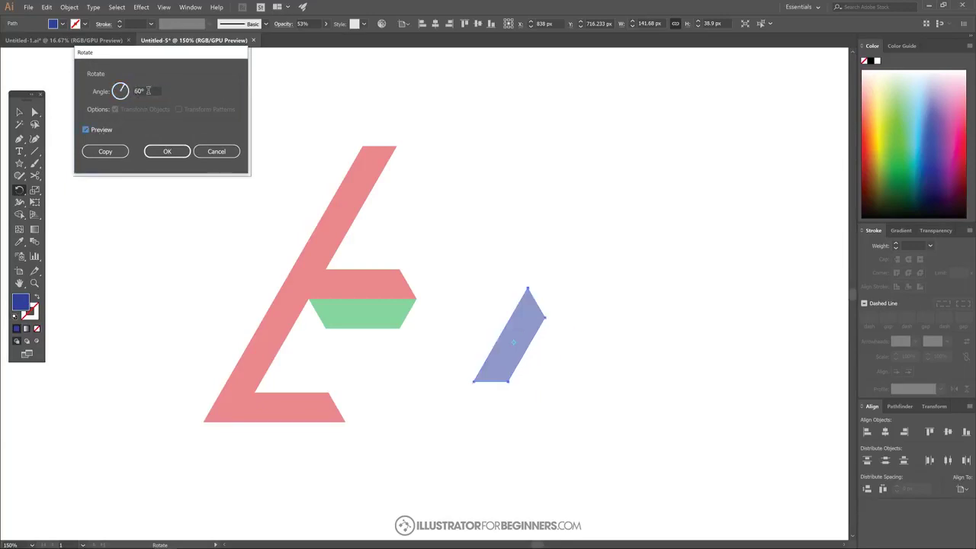
pyautogui.click(167, 152)
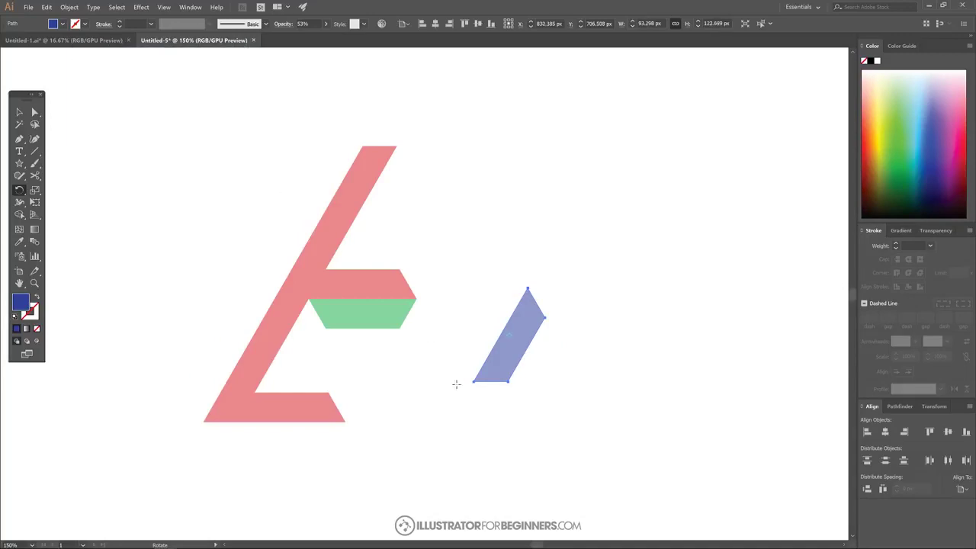
pyautogui.click(19, 112)
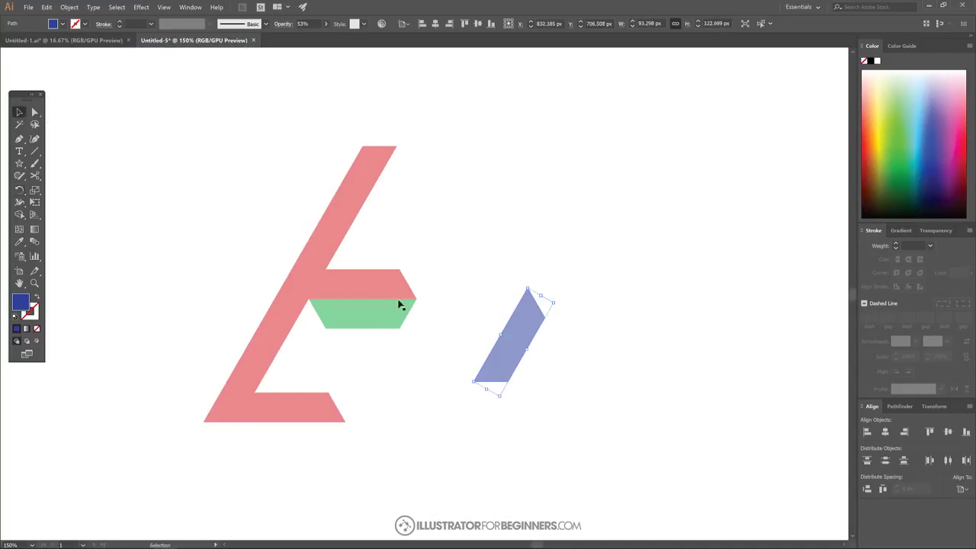
pyautogui.moveTo(473, 381); pyautogui.dragTo(257, 393)
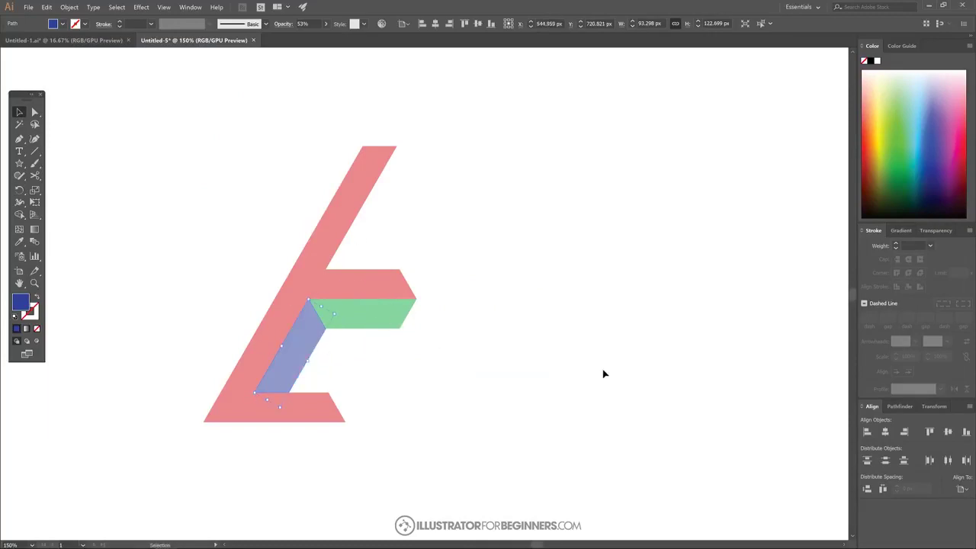
# Set the opacity of the red, green and blue shapes to 100%
pyautogui.hotkey('ctrl', '-')
pyautogui.hotkey('ctrl', '-')
pyautogui.moveTo(564, 353); pyautogui.dragTo(492, 328)
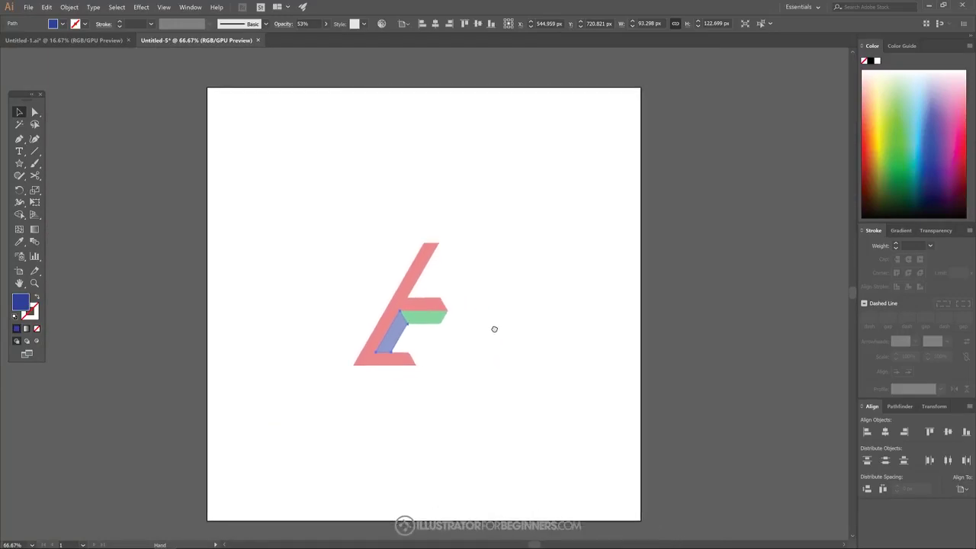
pyautogui.scroll(2, 461, 338)
pyautogui.scroll(-2, 455, 342)
pyautogui.scroll(1, 455, 343)
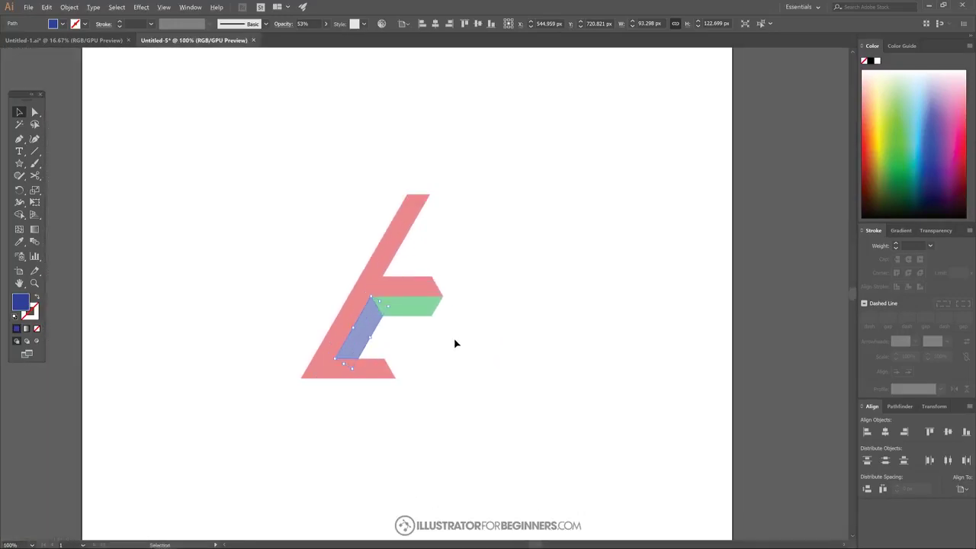
pyautogui.moveTo(410, 321)
pyautogui.mouseDown()
pyautogui.moveTo(464, 359)
pyautogui.moveTo(450, 313)
pyautogui.moveTo(398, 309)
pyautogui.moveTo(409, 309)
pyautogui.mouseUp()
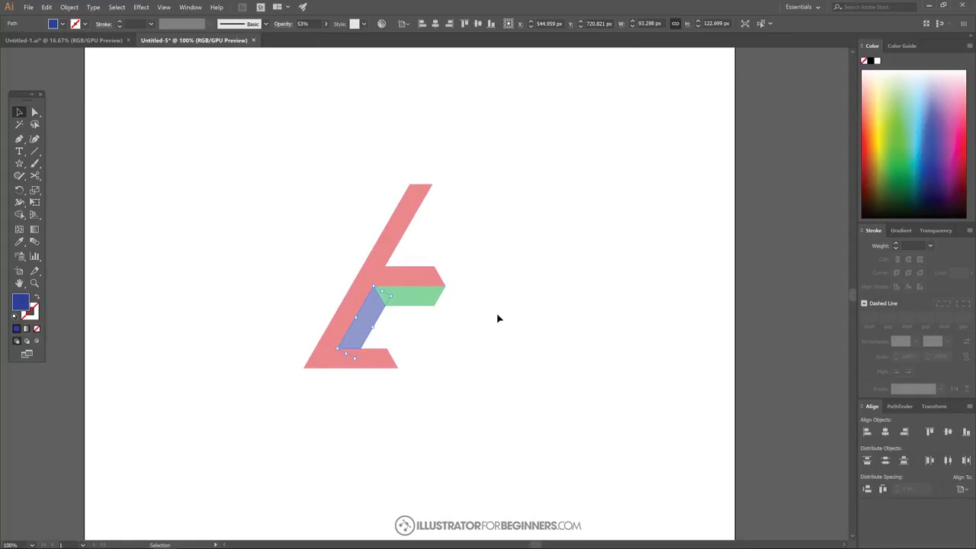
pyautogui.moveTo(542, 417); pyautogui.dragTo(236, 130)
pyautogui.click(325, 24)
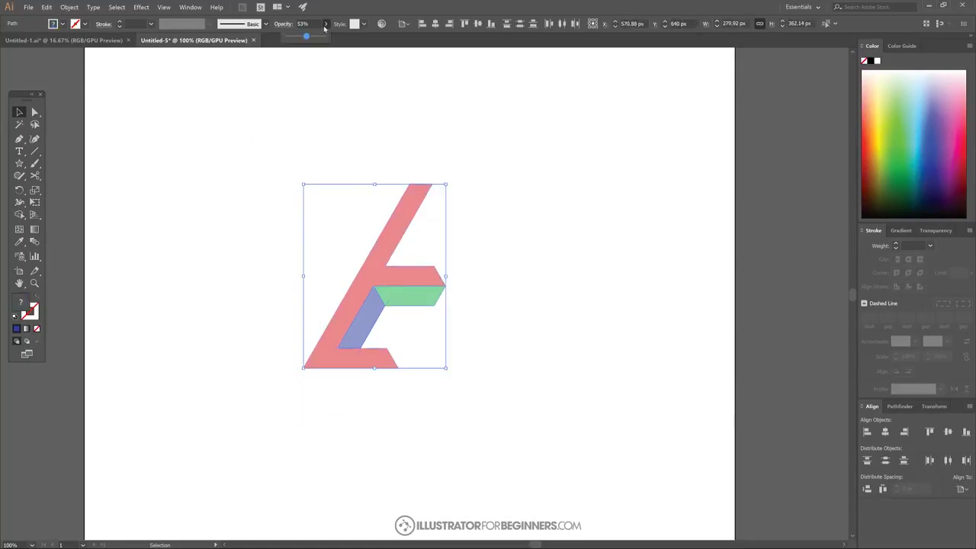
pyautogui.moveTo(307, 36); pyautogui.dragTo(323, 36)
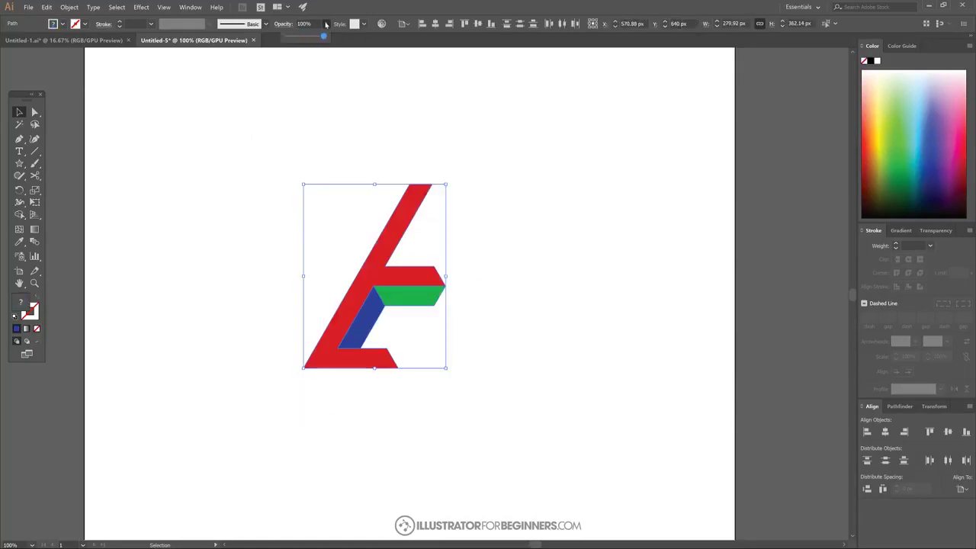
pyautogui.click(325, 24)
pyautogui.click(574, 246)
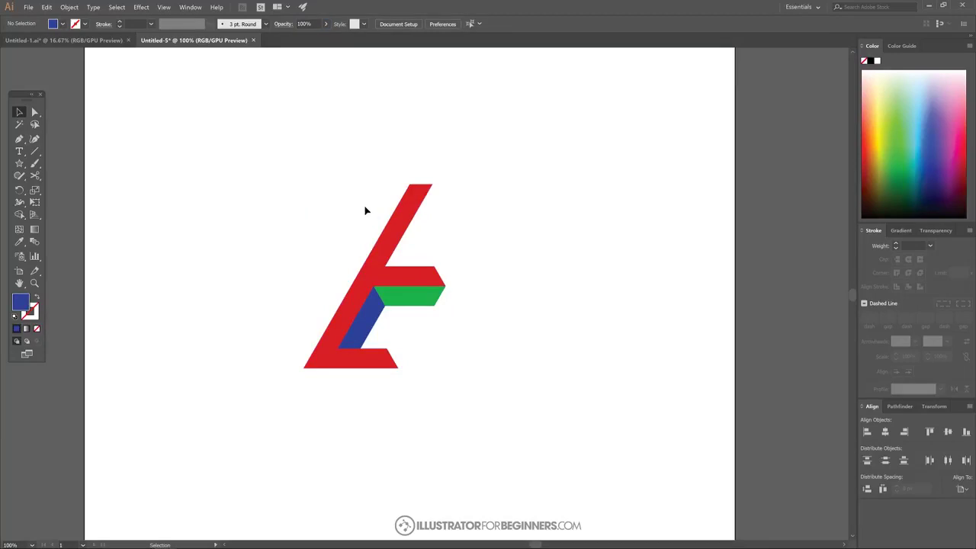
# Fill the blue slanted piece with very dark red and the green trapezoid with light pink
pyautogui.click(415, 197)
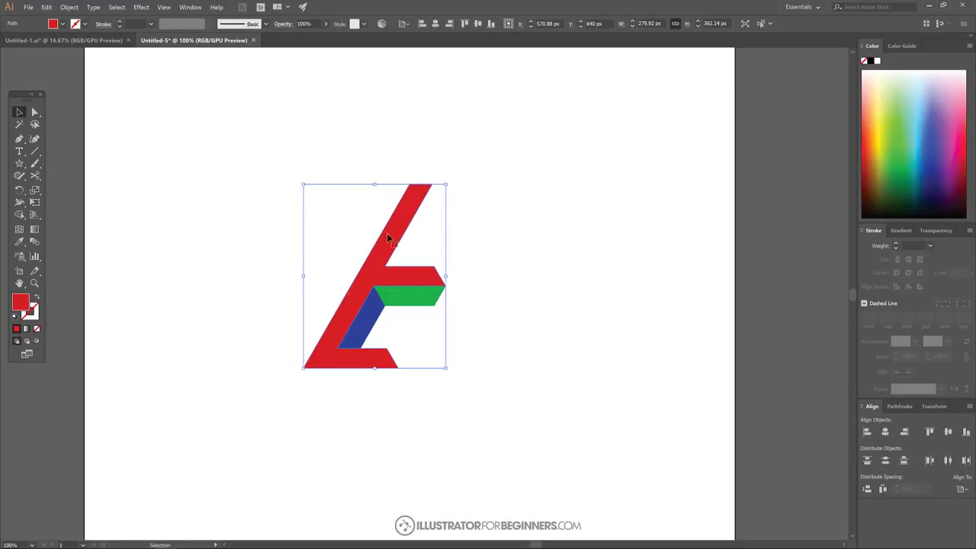
pyautogui.click(377, 314)
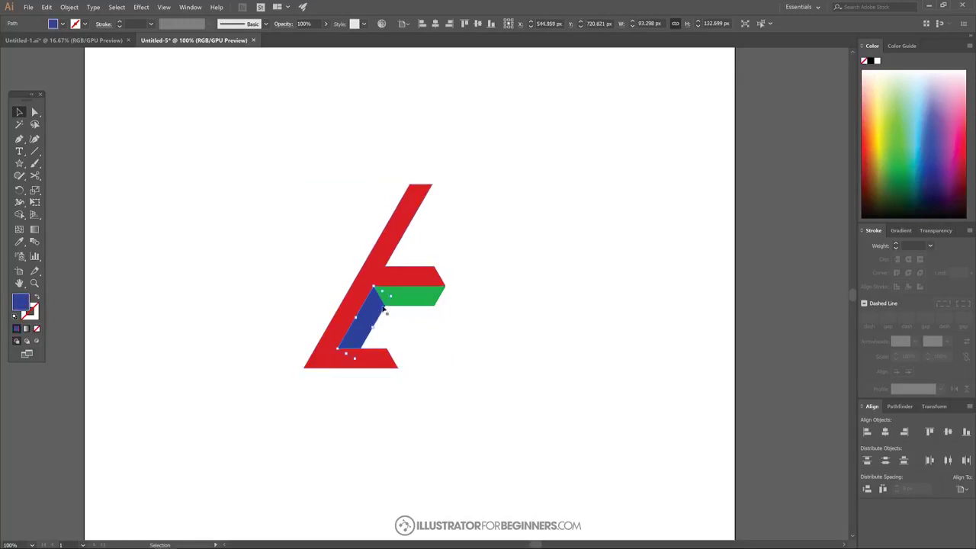
pyautogui.click(864, 187)
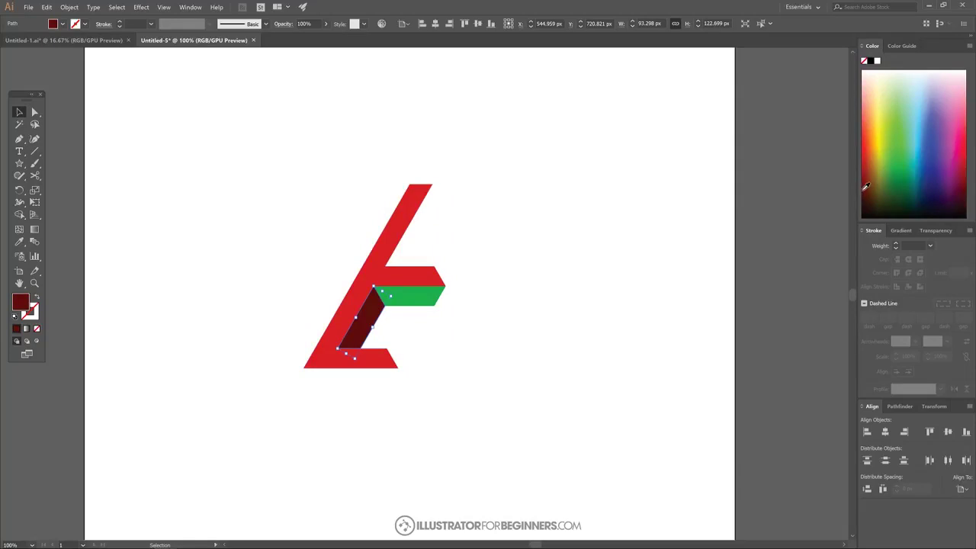
pyautogui.click(418, 292)
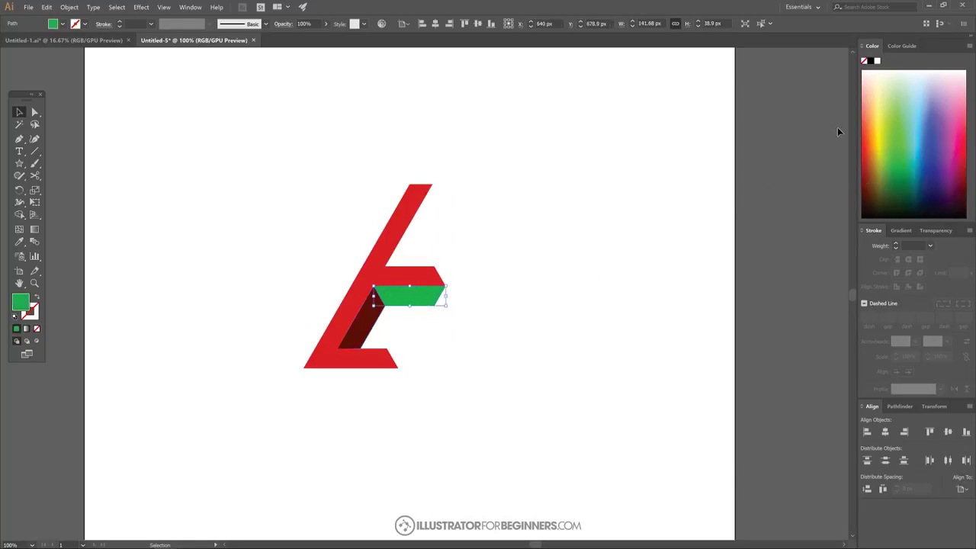
pyautogui.click(866, 91)
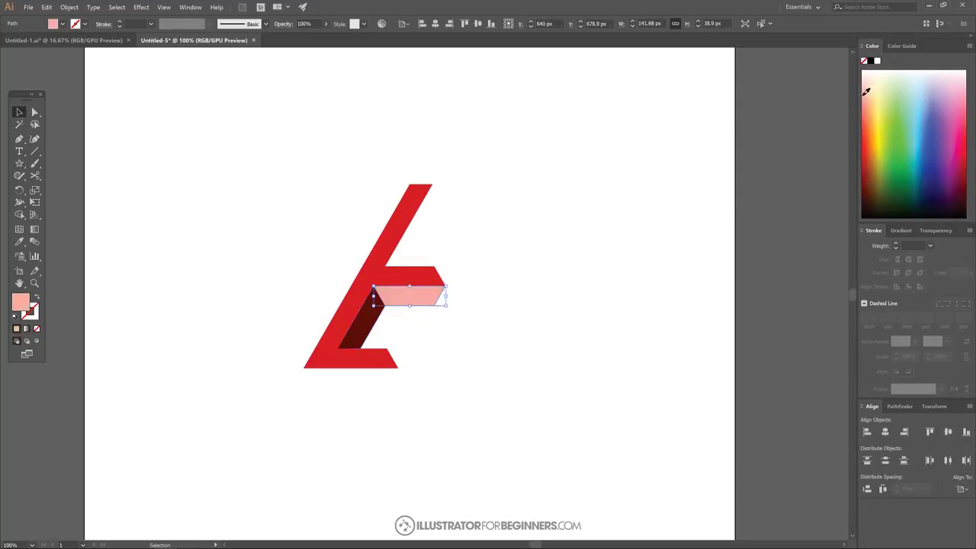
# Duplicate the complete three-piece design so that two copies stand side by side on the artboard
pyautogui.moveTo(549, 395); pyautogui.dragTo(272, 133)
pyautogui.moveTo(389, 277); pyautogui.dragTo(417, 308)
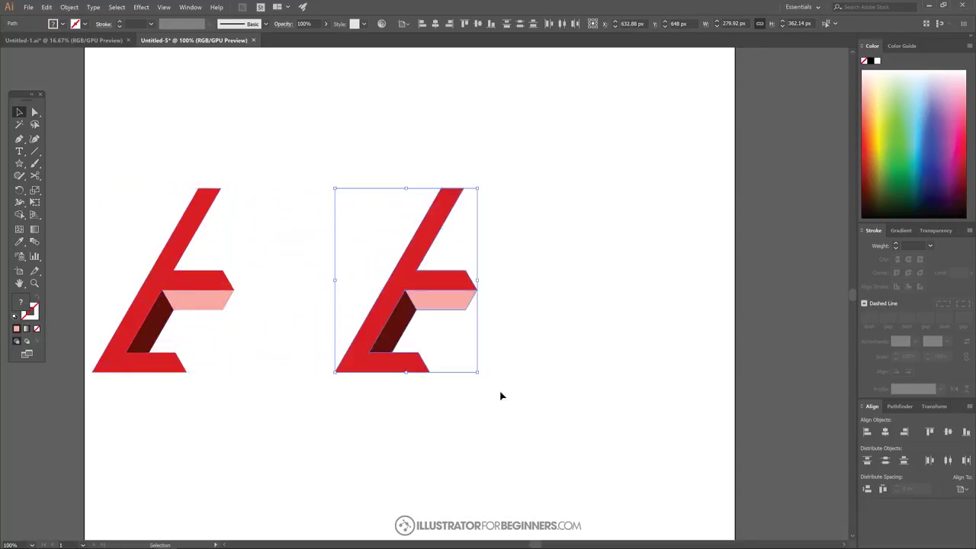
pyautogui.click(580, 197)
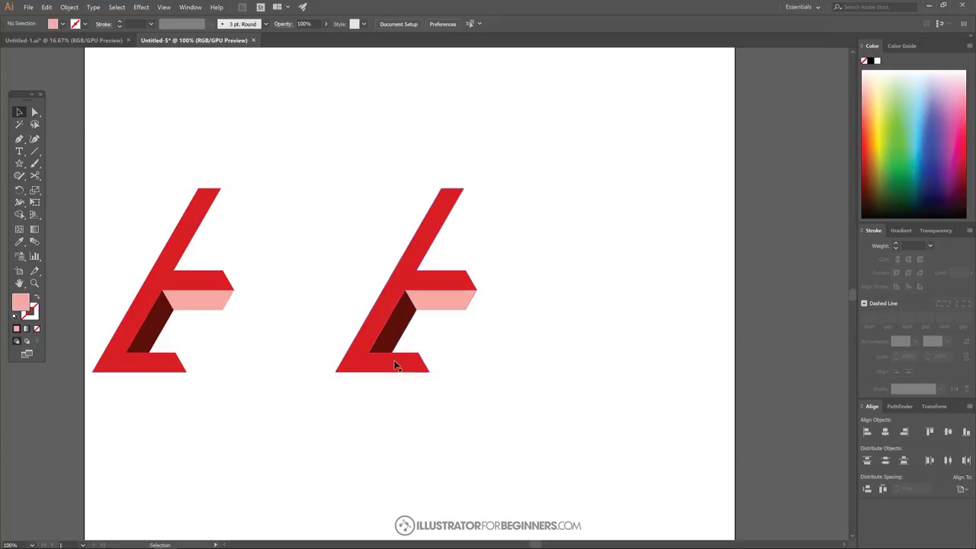
# Fill the right-hand copy's main shape with the dark red sampled from the left design's slanted inner piece
pyautogui.click(418, 251)
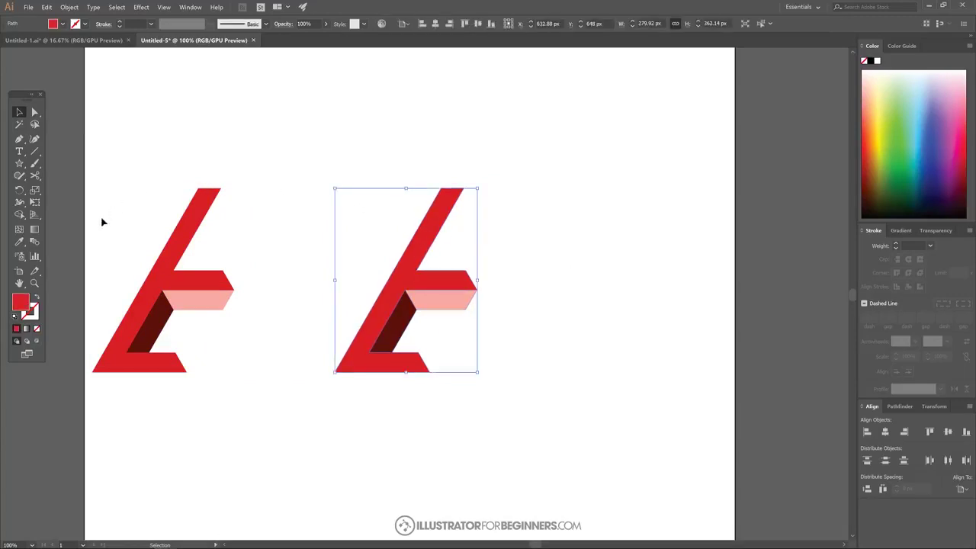
pyautogui.click(20, 241)
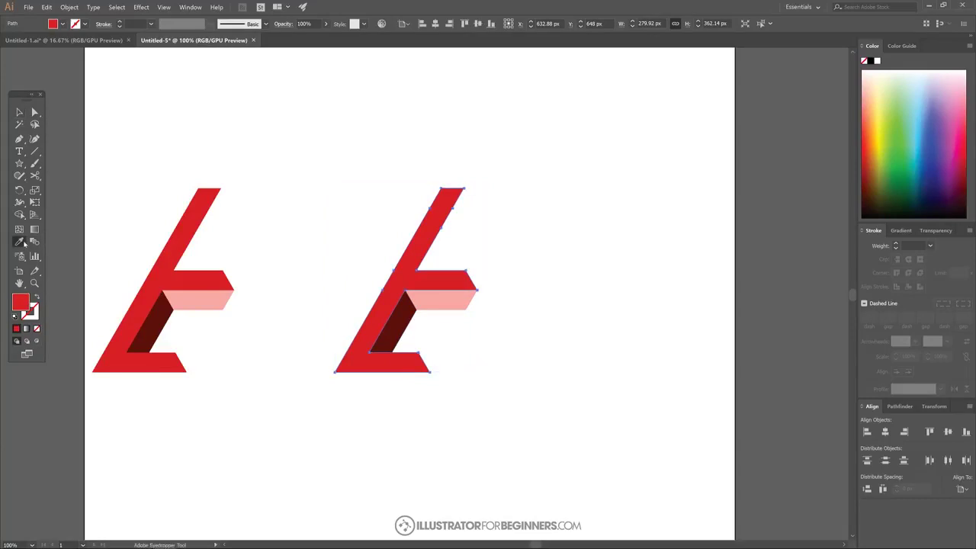
pyautogui.click(163, 311)
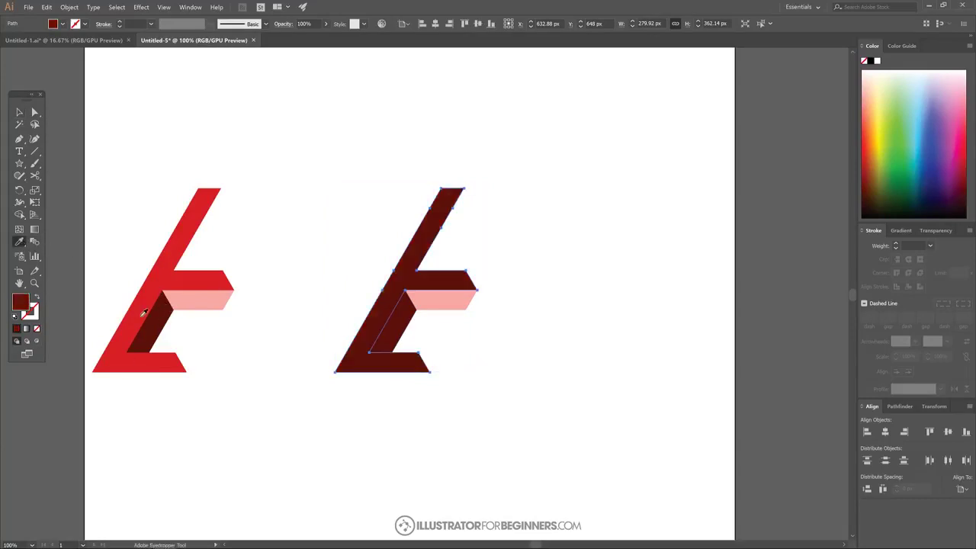
pyautogui.click(20, 112)
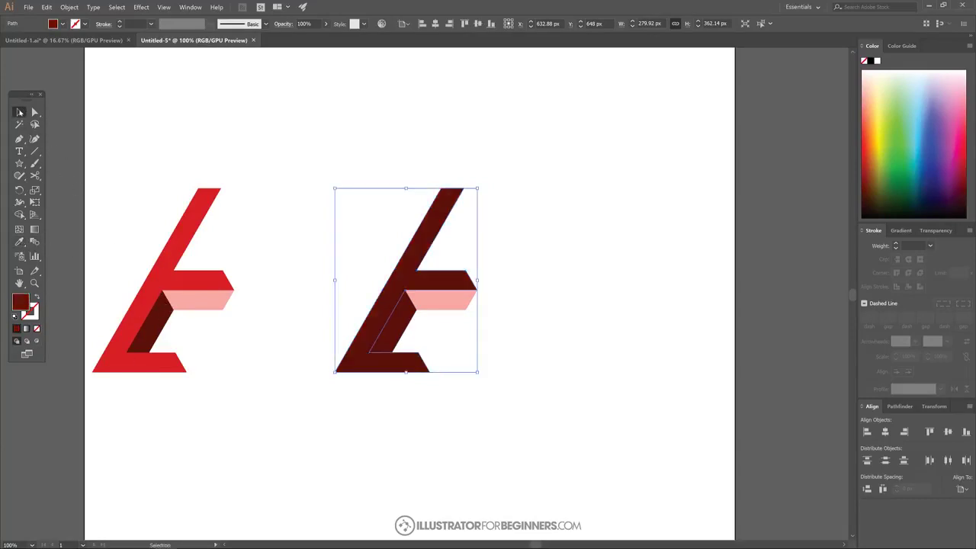
pyautogui.click(398, 320)
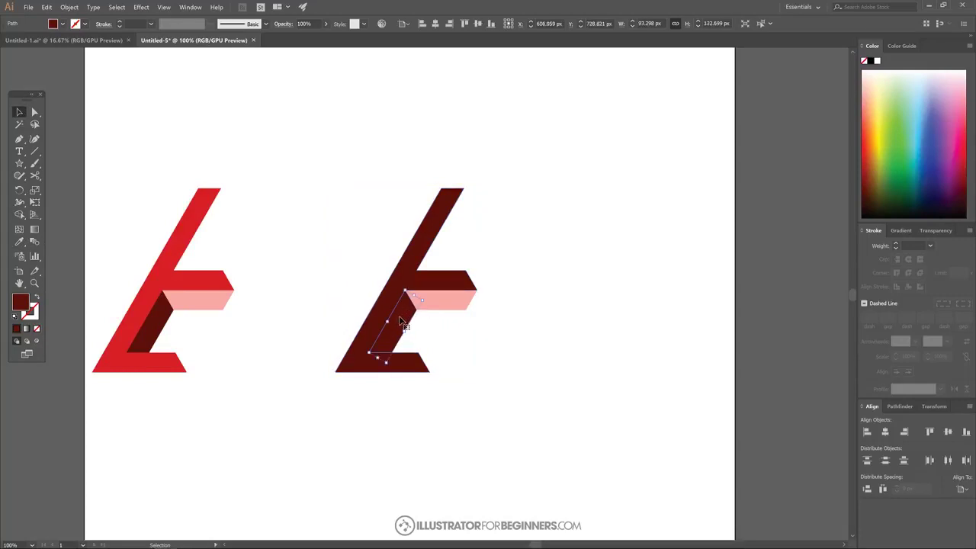
# Fill the pink trapezoid of the right-hand copy with the bright red sampled from the left design's main shape
pyautogui.click(452, 304)
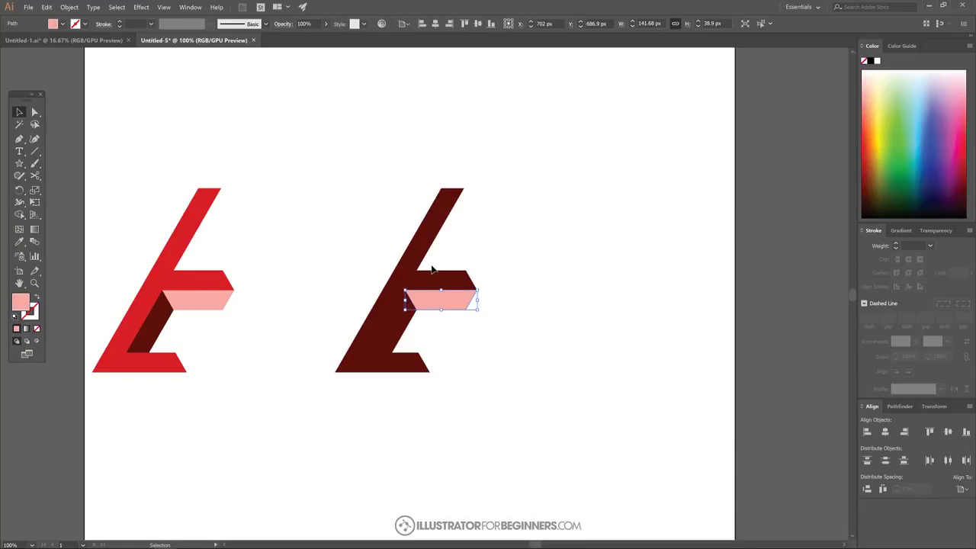
pyautogui.press('i')
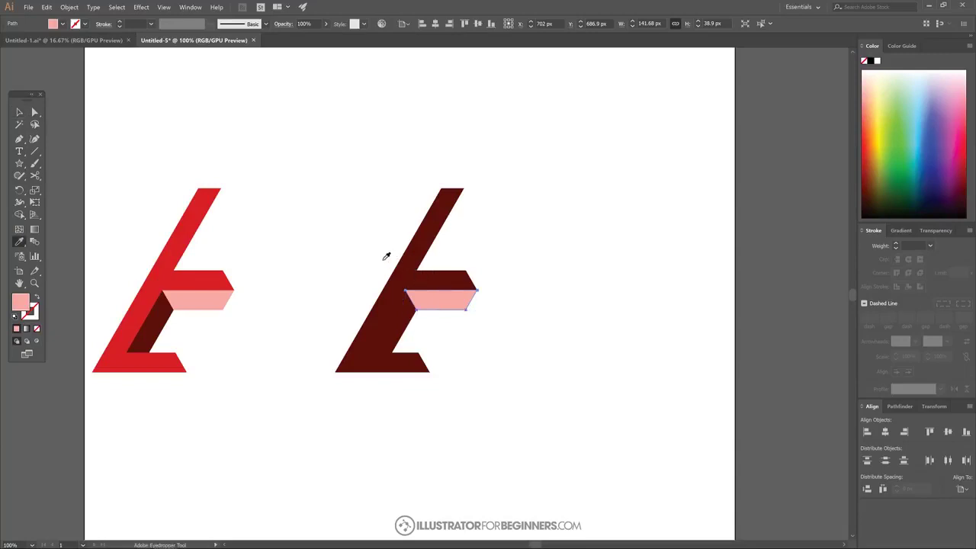
pyautogui.click(192, 224)
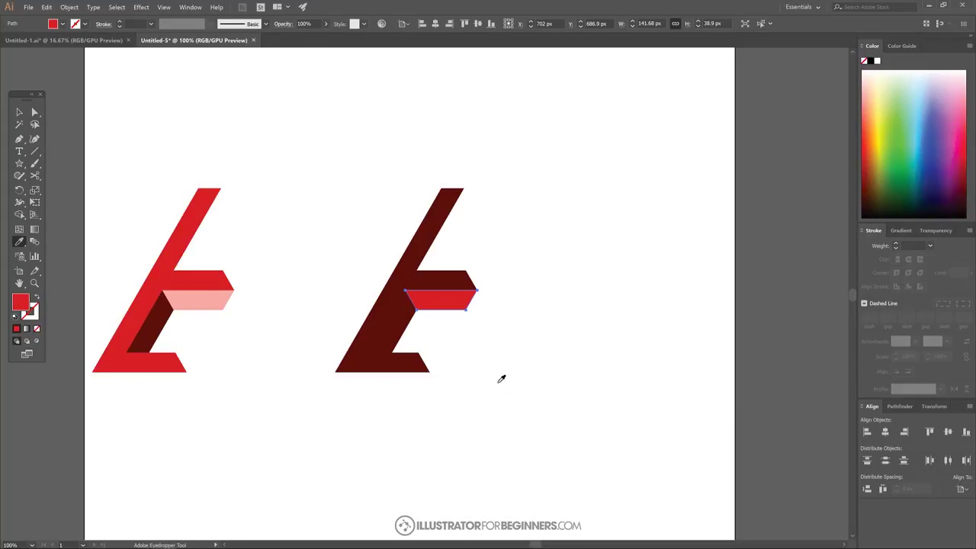
pyautogui.press('v')
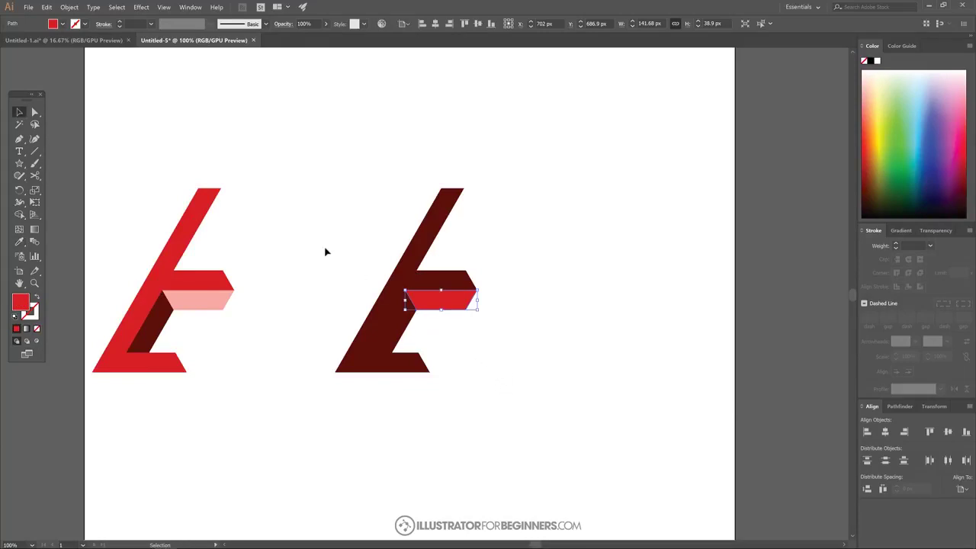
# Fill the right-hand copy's slanted inner piece with the light pink sampled from the left design's trapezoid
pyautogui.click(407, 328)
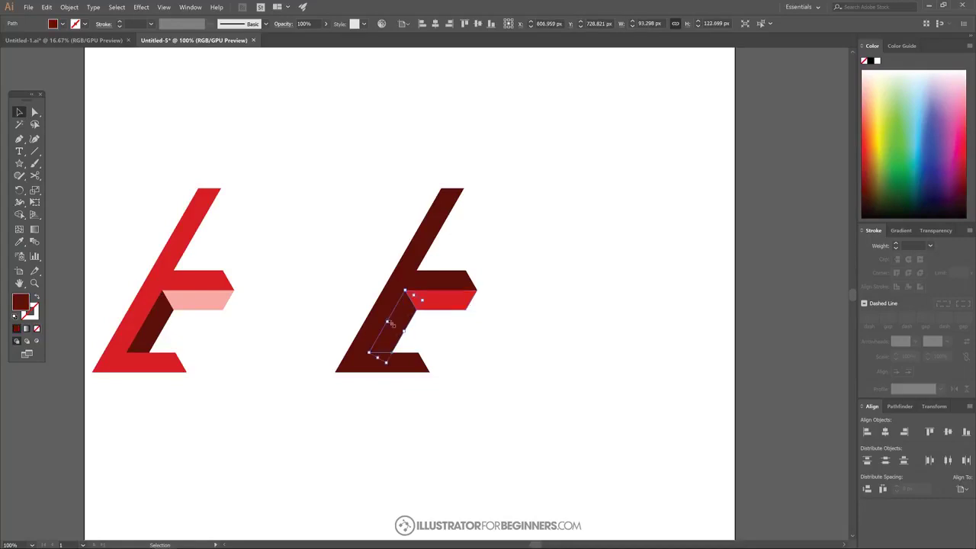
pyautogui.press('i')
pyautogui.click(200, 299)
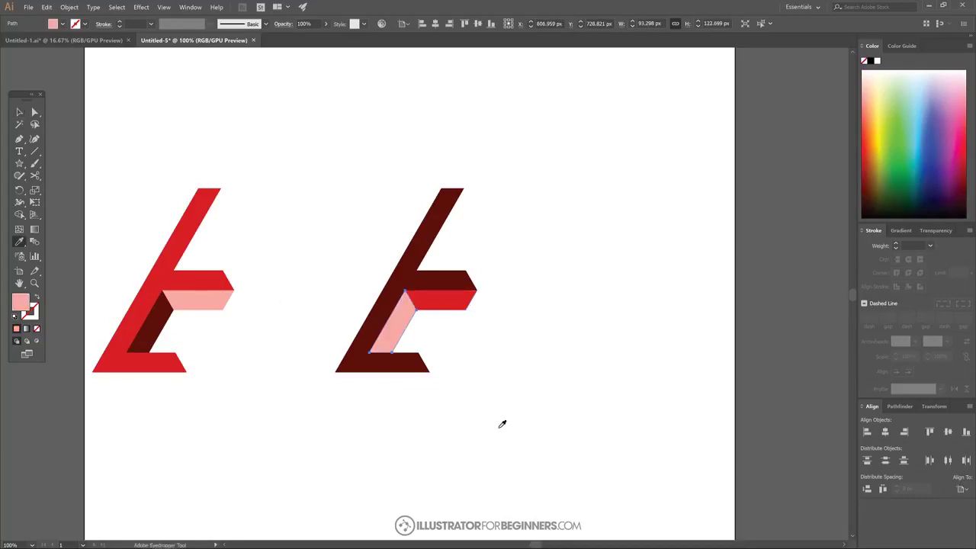
pyautogui.click(20, 112)
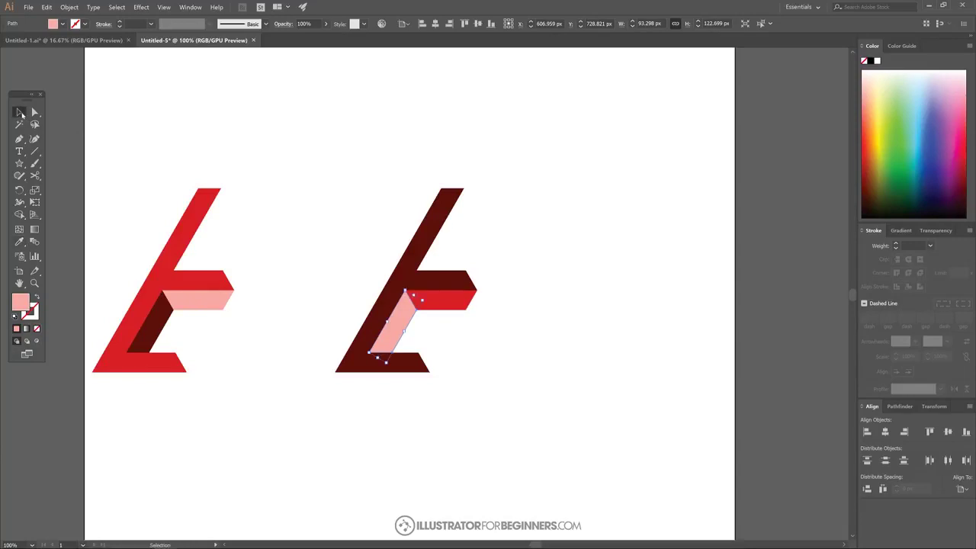
# Duplicate the dark red middle design and place the copy to its right as a third design in the row
pyautogui.moveTo(544, 410); pyautogui.dragTo(320, 135)
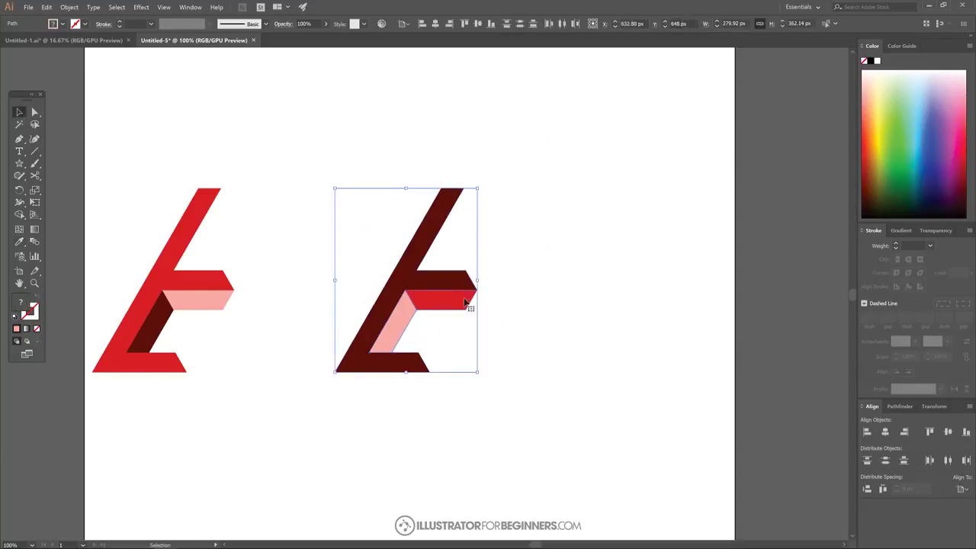
pyautogui.moveTo(416, 291); pyautogui.dragTo(624, 304)
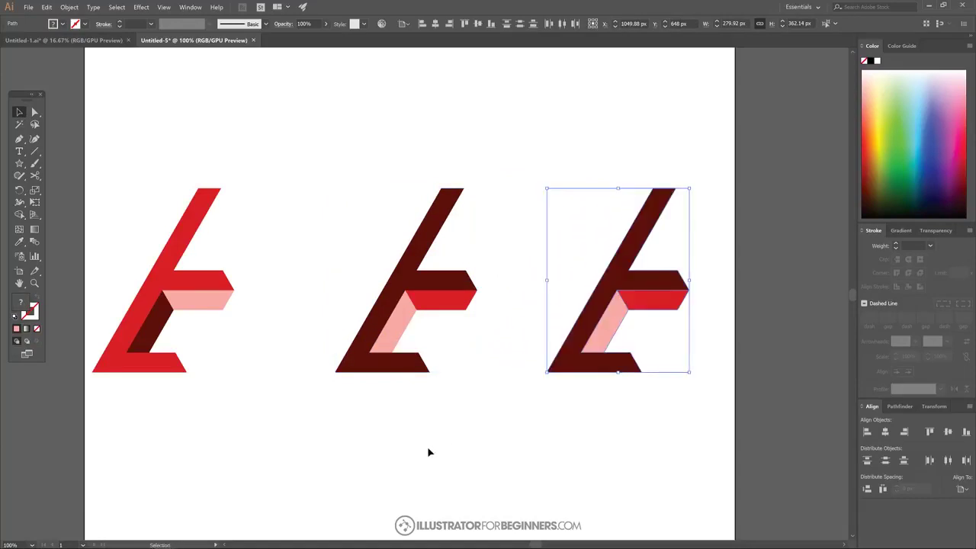
pyautogui.click(772, 250)
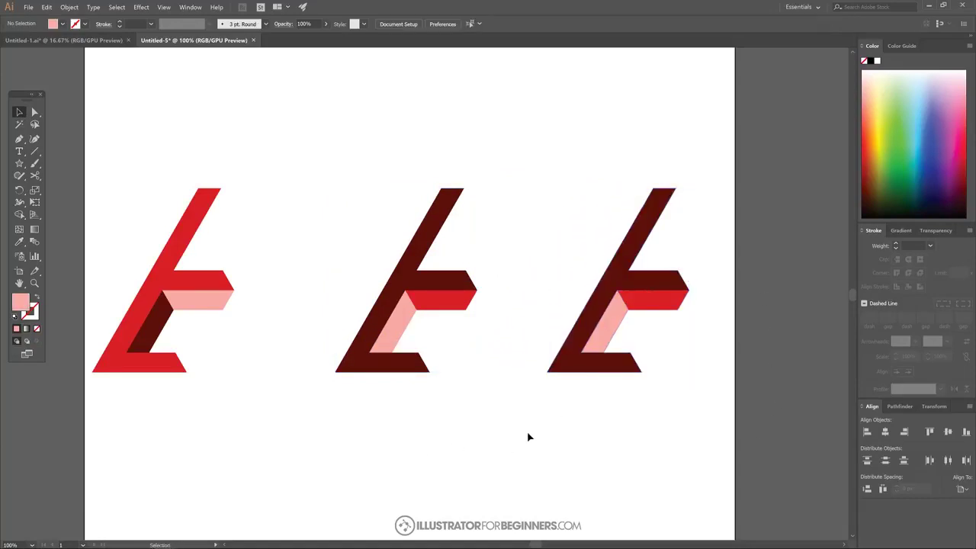
# Fill the third design's main shape with the light pink sampled from the first design's trapezoid
pyautogui.click(660, 211)
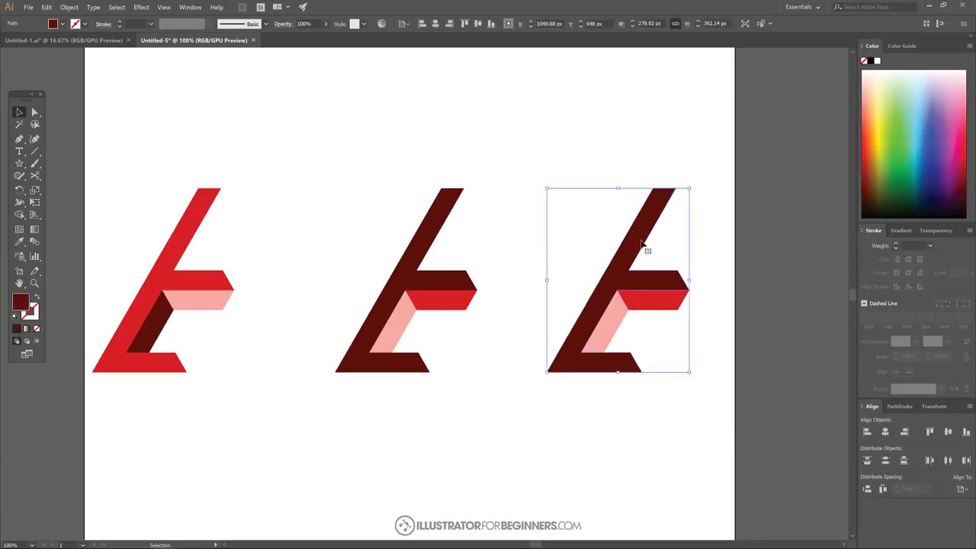
pyautogui.press('i')
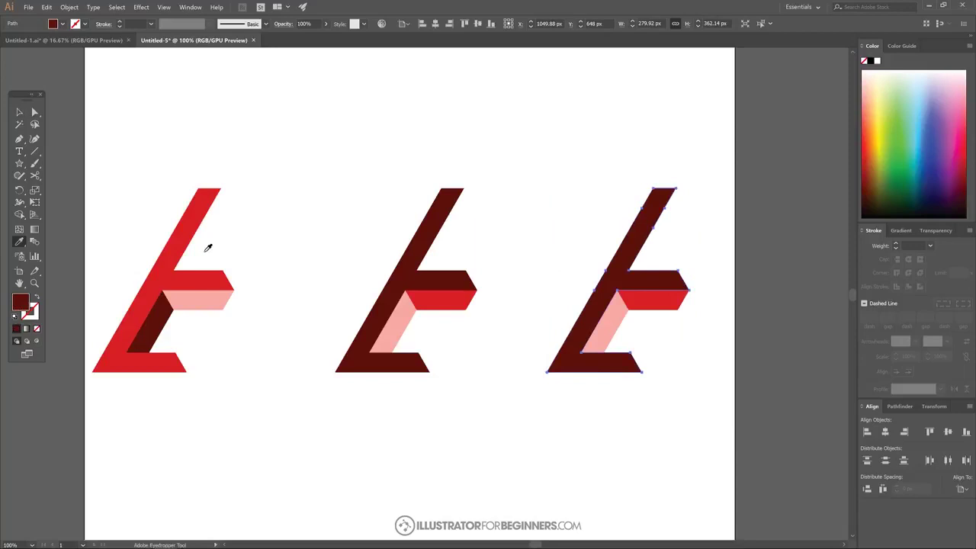
pyautogui.click(200, 298)
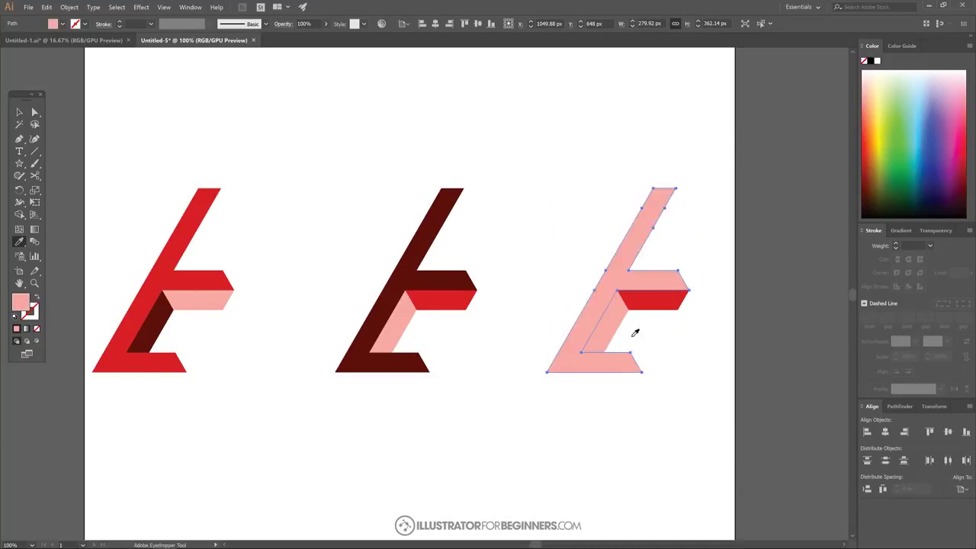
# Fill the third design's bright red trapezoid with the dark red sampled from the middle design's main shape
pyautogui.press('v')
pyautogui.click(665, 306)
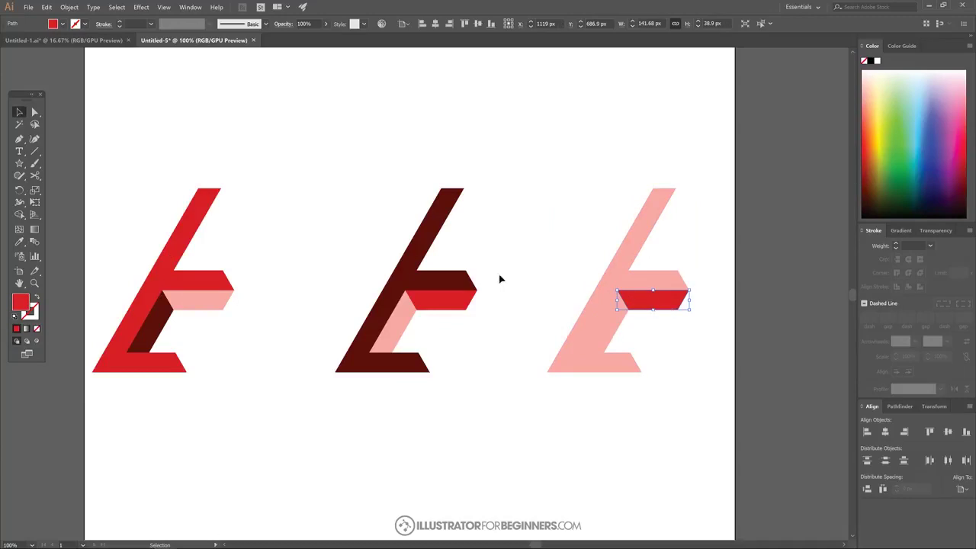
pyautogui.press('i')
pyautogui.click(439, 274)
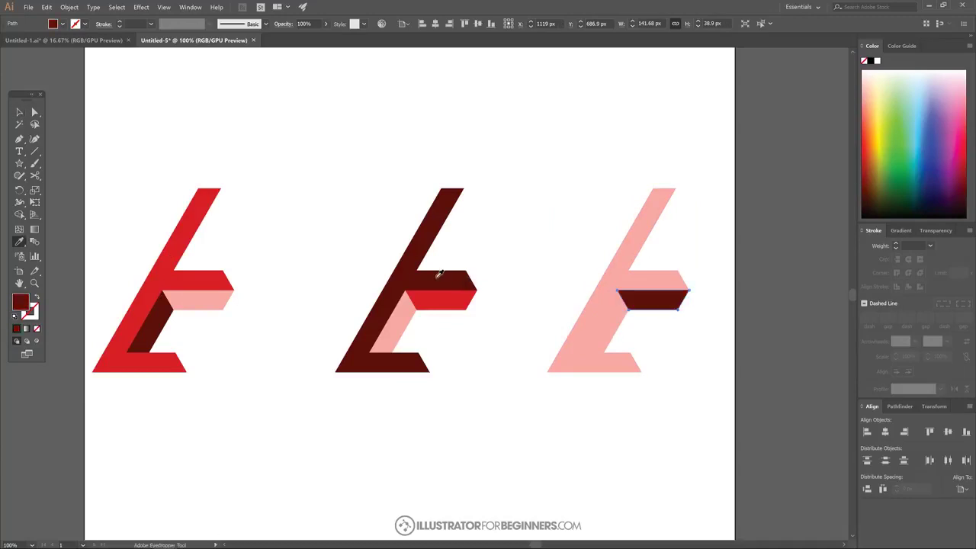
# Fill the third design's slanted inner piece with the bright red sampled from the middle design's trapezoid
pyautogui.press('v')
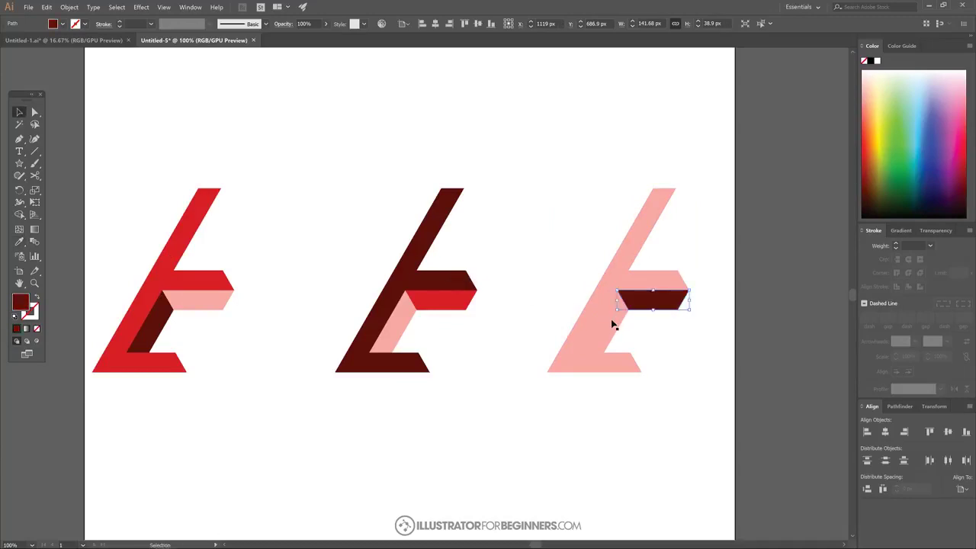
pyautogui.click(610, 319)
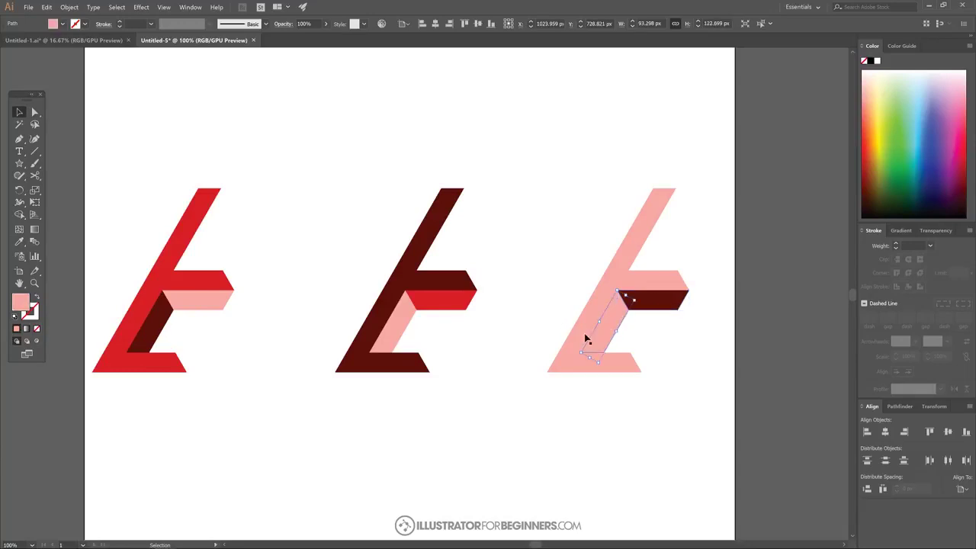
pyautogui.press('i')
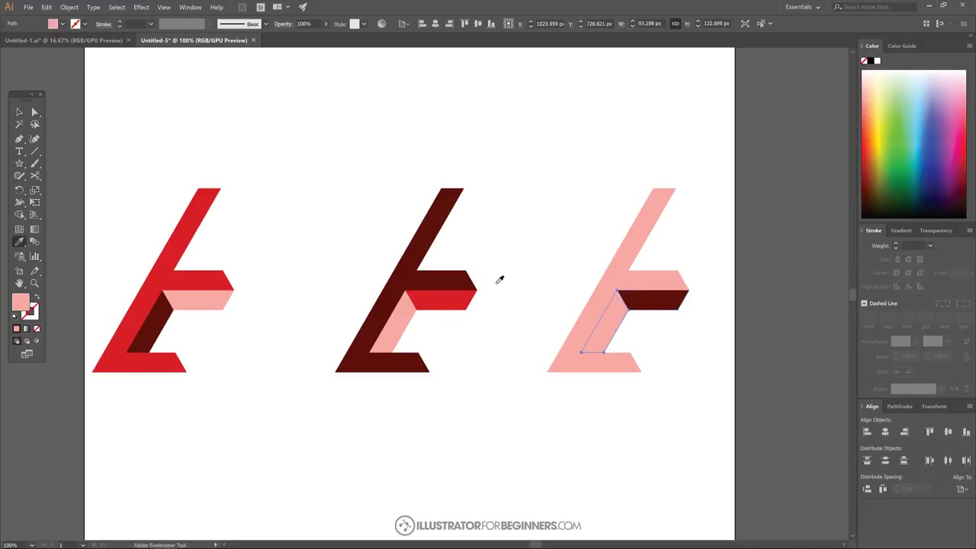
pyautogui.click(450, 295)
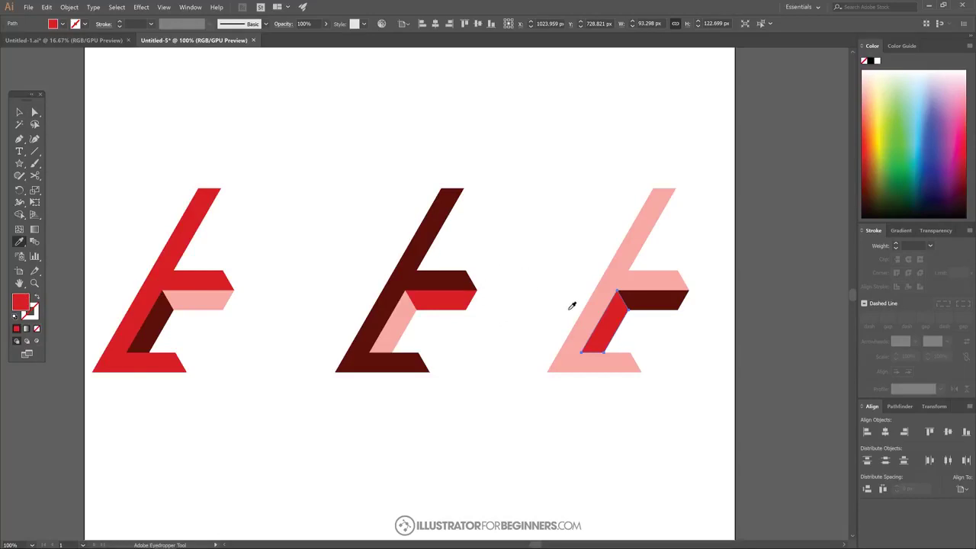
# Group the three pieces of the middle design, and group the three pieces of the pink design separately
pyautogui.click(20, 113)
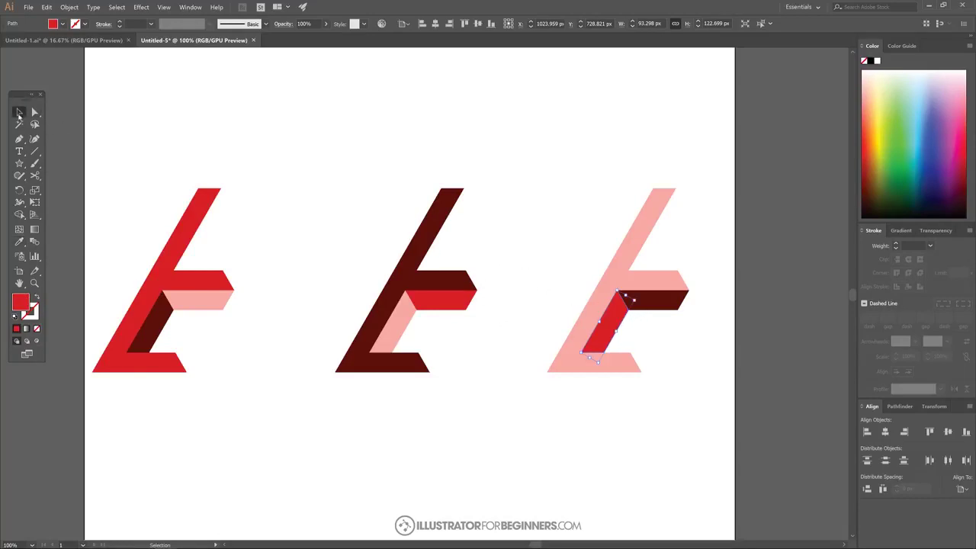
pyautogui.moveTo(497, 422); pyautogui.dragTo(315, 133)
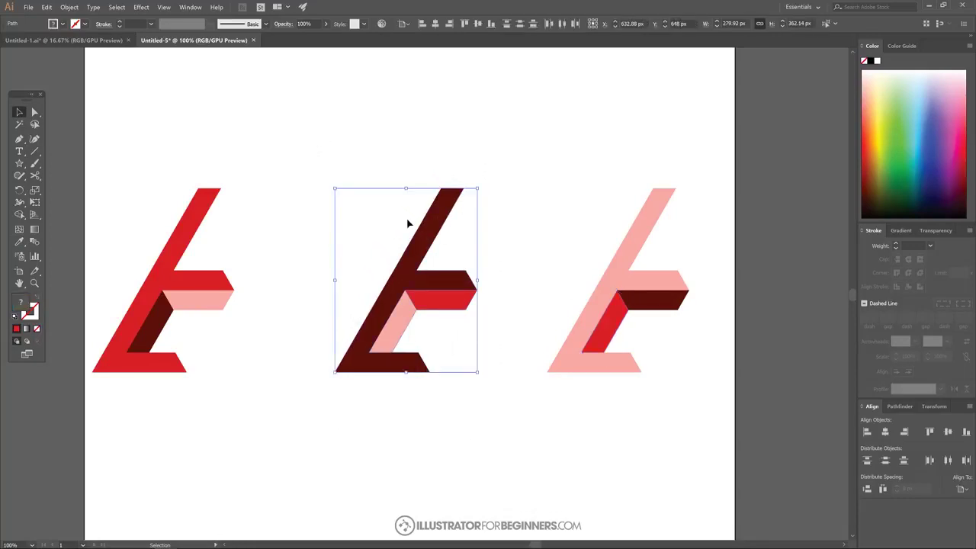
pyautogui.hotkey('ctrl', 'g')
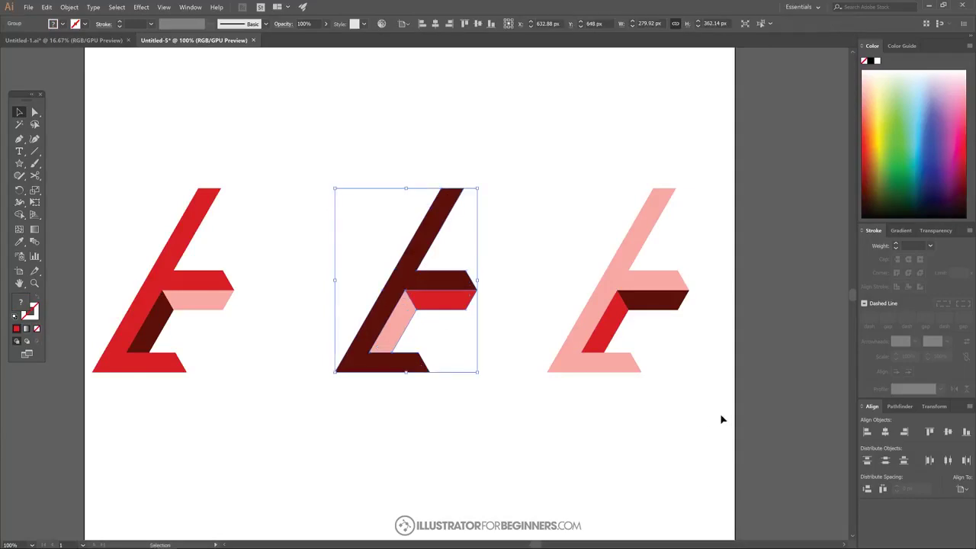
pyautogui.moveTo(760, 414); pyautogui.dragTo(521, 144)
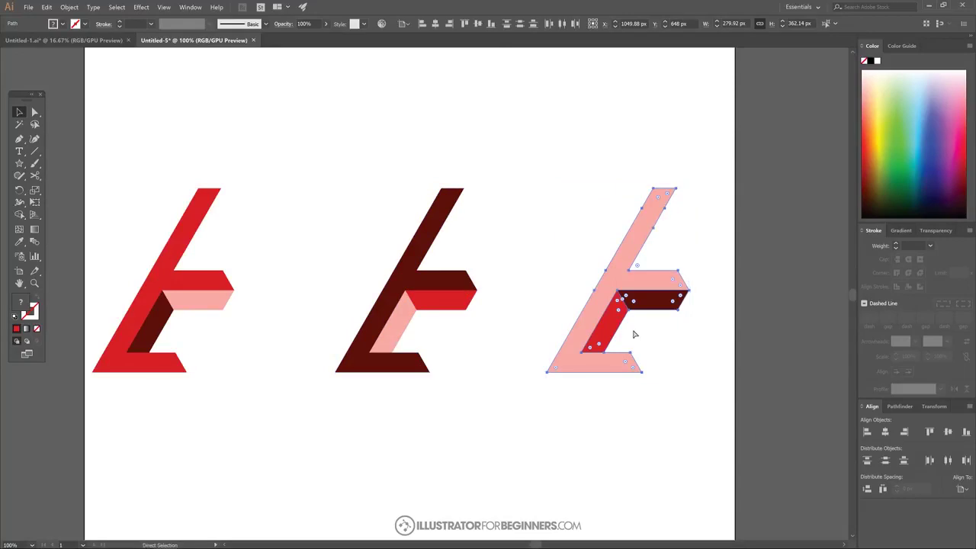
pyautogui.hotkey('ctrl', 'g')
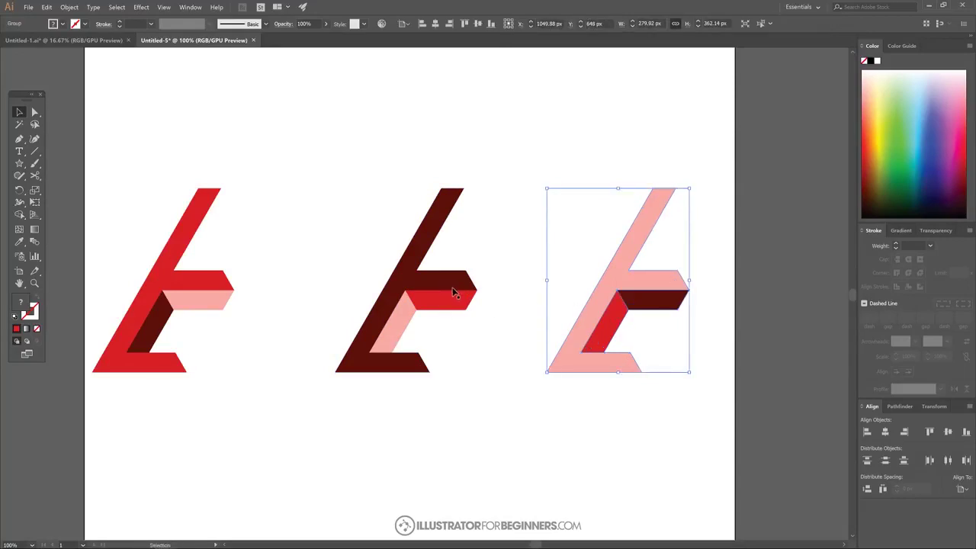
# Shift the middle dark red group slightly up and left and rotate it by 120 degrees
pyautogui.moveTo(452, 292); pyautogui.dragTo(429, 287)
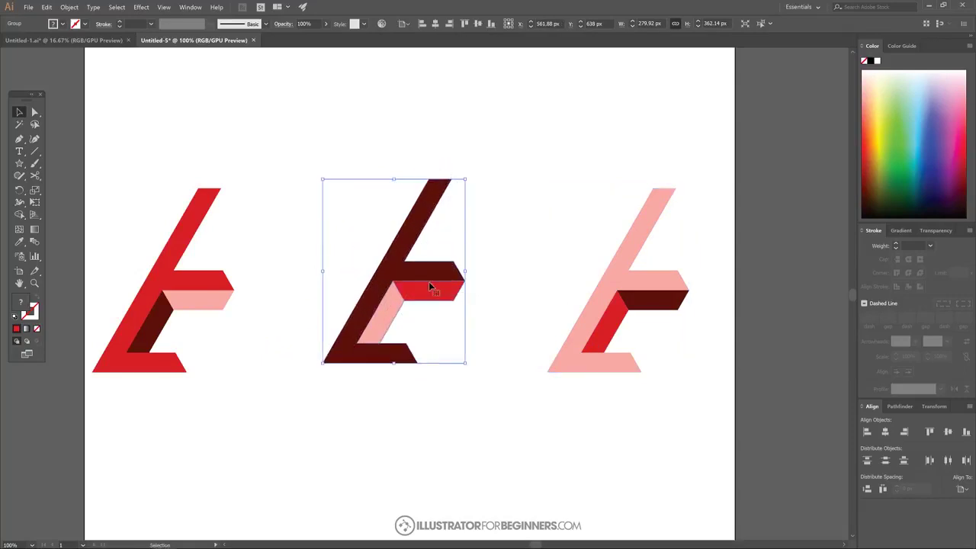
pyautogui.doubleClick(21, 193)
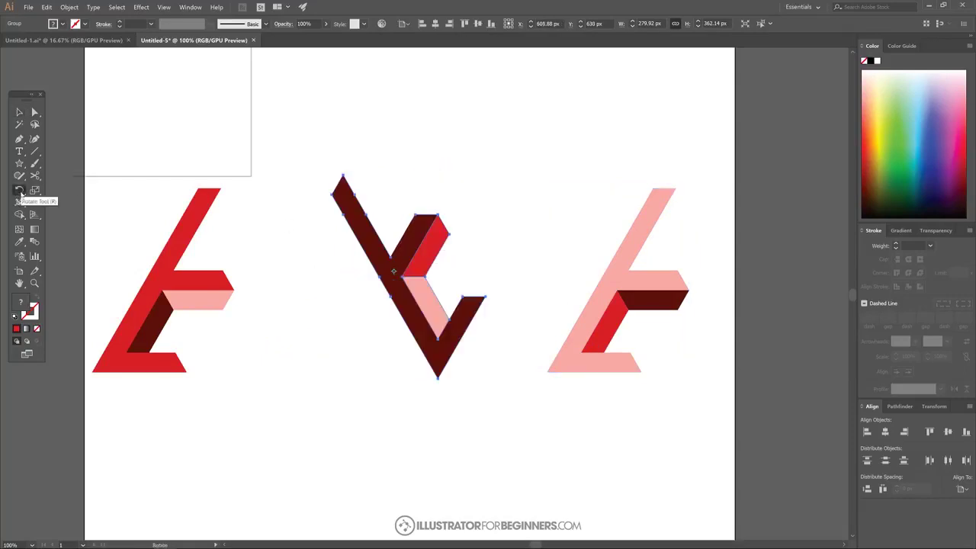
pyautogui.write('120')
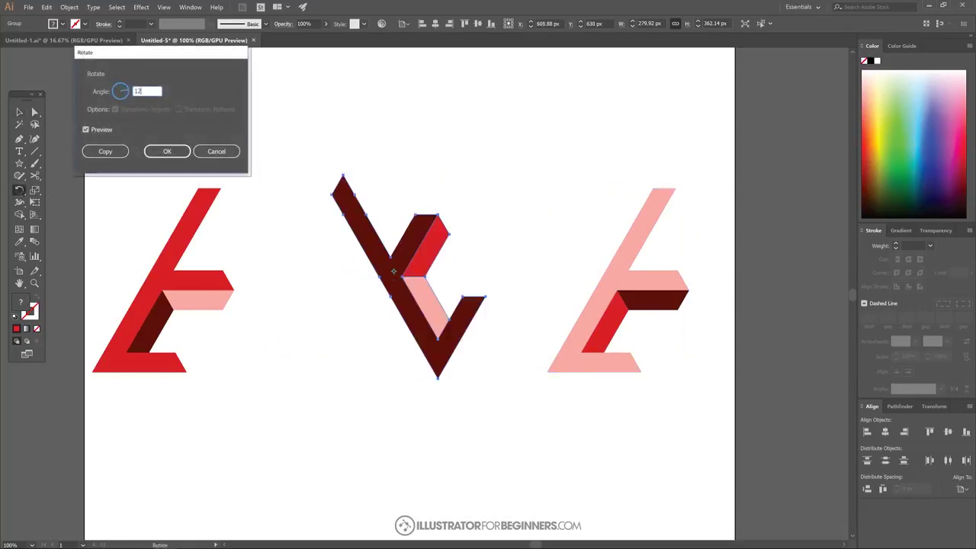
pyautogui.click(175, 156)
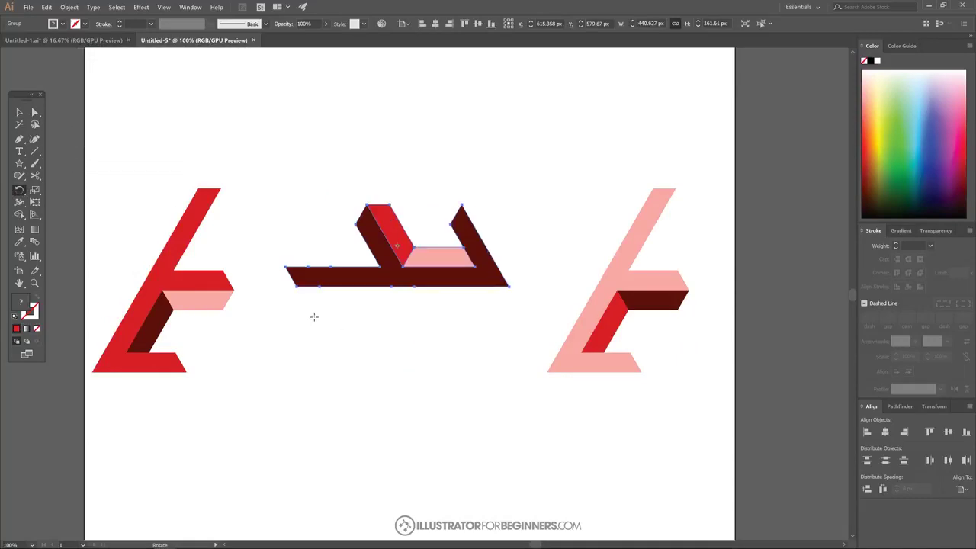
pyautogui.press('v')
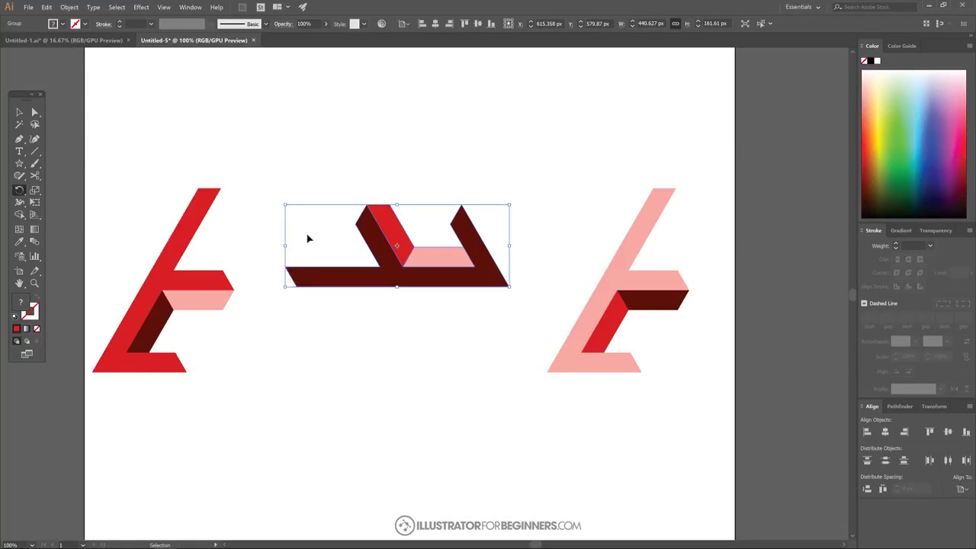
pyautogui.press('r')
pyautogui.moveTo(399, 294); pyautogui.dragTo(366, 313)
pyautogui.hotkey('ctrl', 'z')
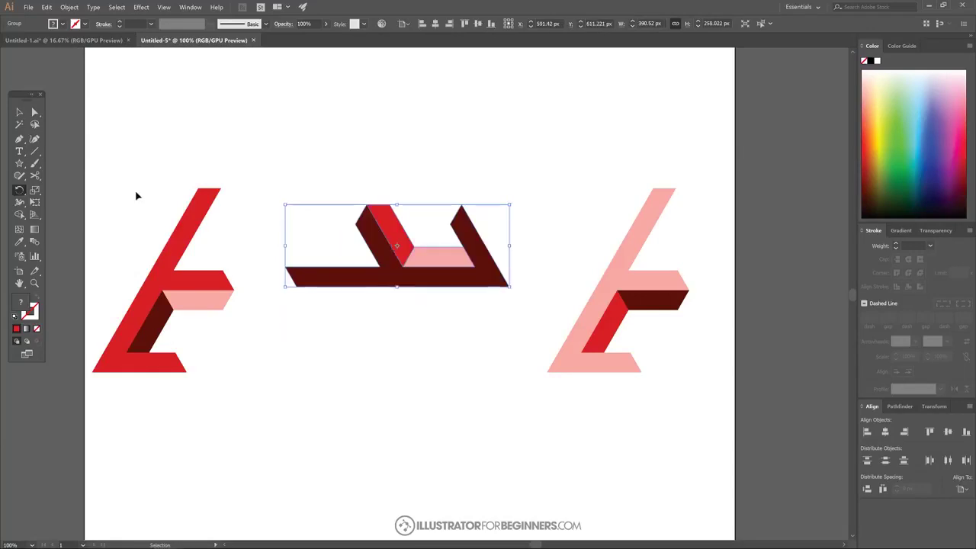
# Move the rotated dark red group so its upper-left corner snaps onto the lower-left corner of the bright red design
pyautogui.click(19, 114)
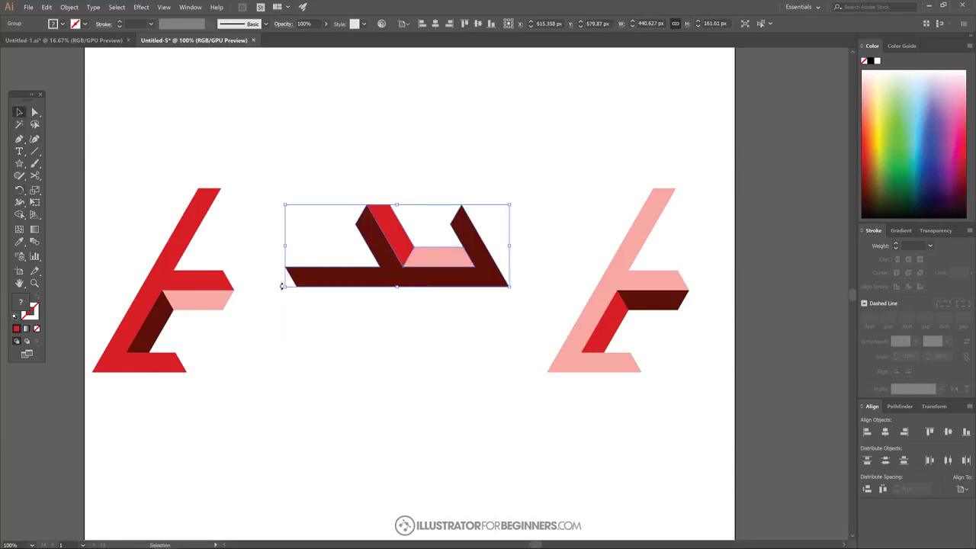
pyautogui.press('a')
pyautogui.moveTo(287, 270); pyautogui.dragTo(93, 376)
pyautogui.press('v')
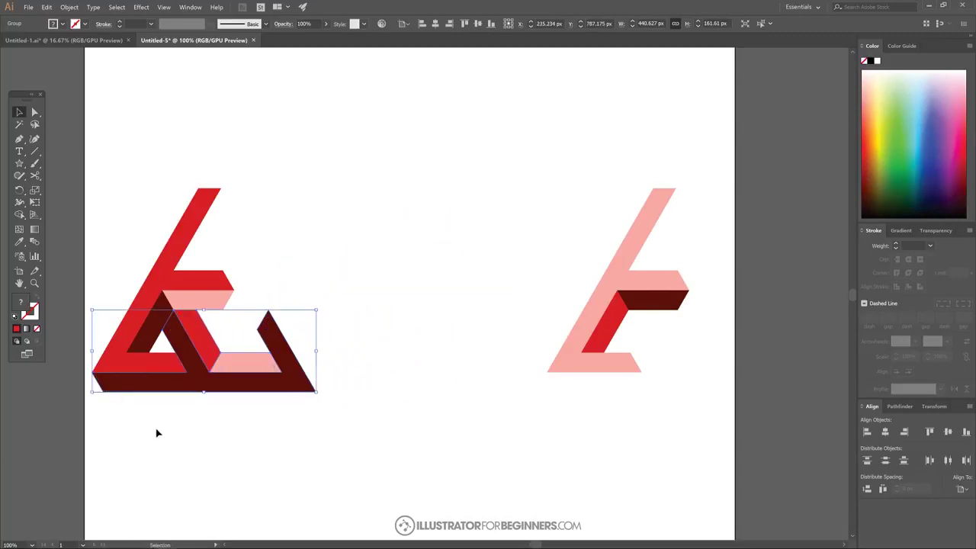
# Rotate the light pink group by 240 degrees
pyautogui.click(609, 318)
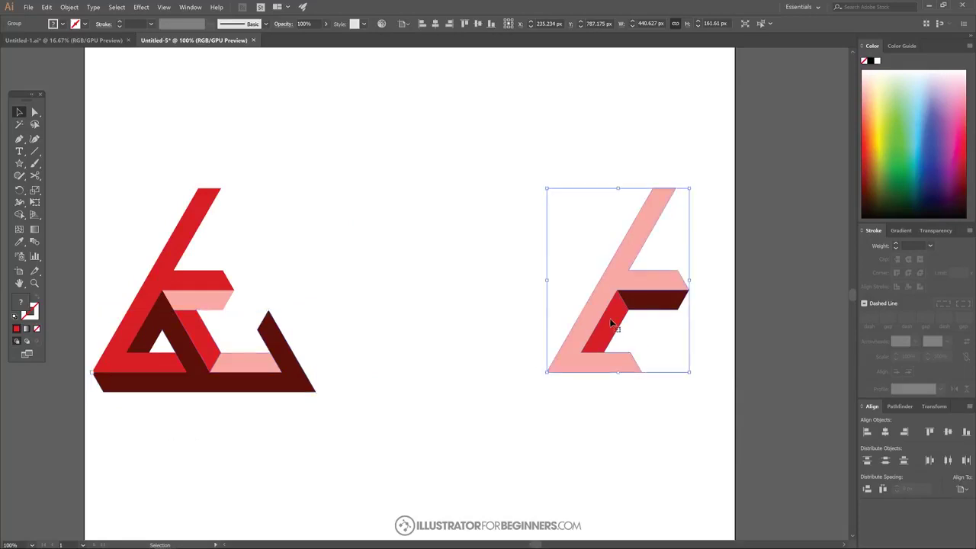
pyautogui.doubleClick(19, 190)
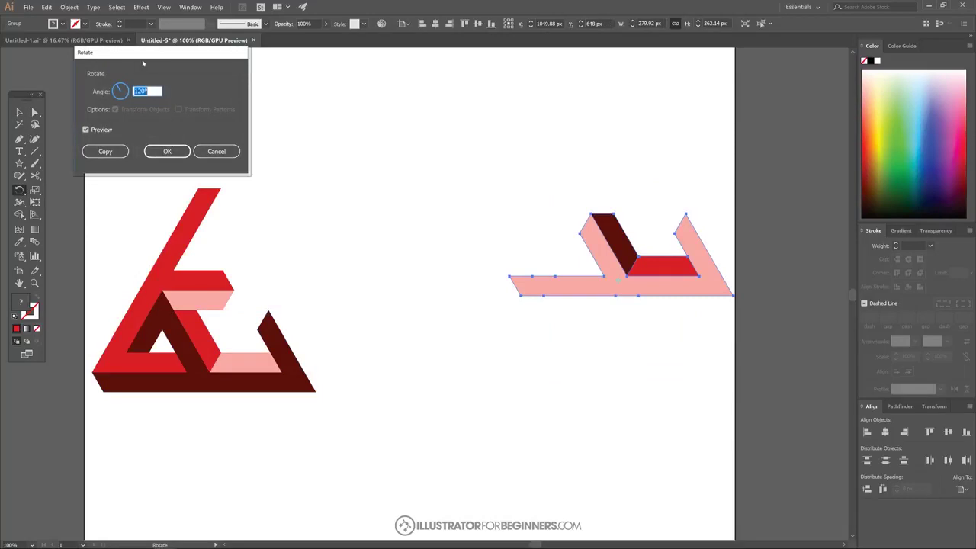
pyautogui.write('24')
pyautogui.click(169, 152)
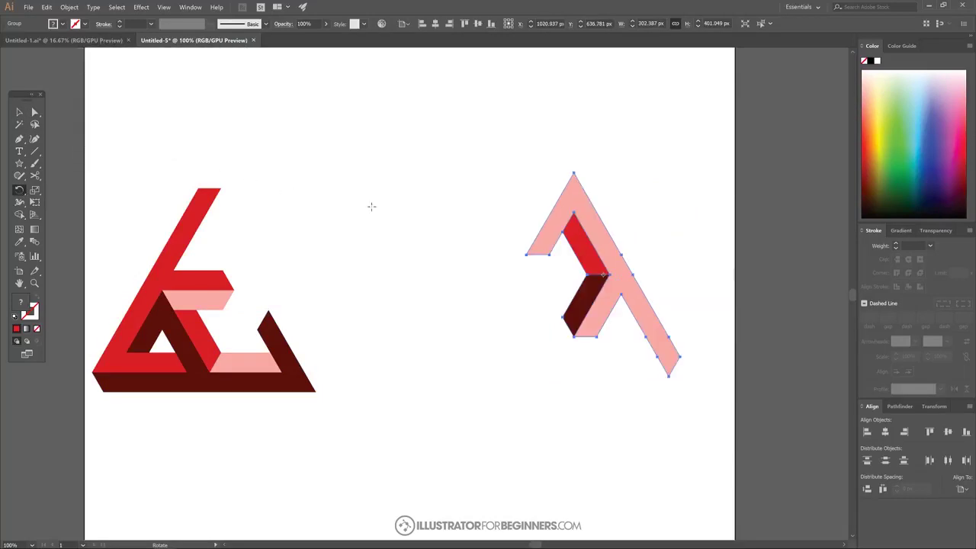
# Move the rotated pink group so its apex snaps onto the top-right corner of the bright red design, completing the triangle
pyautogui.click(19, 112)
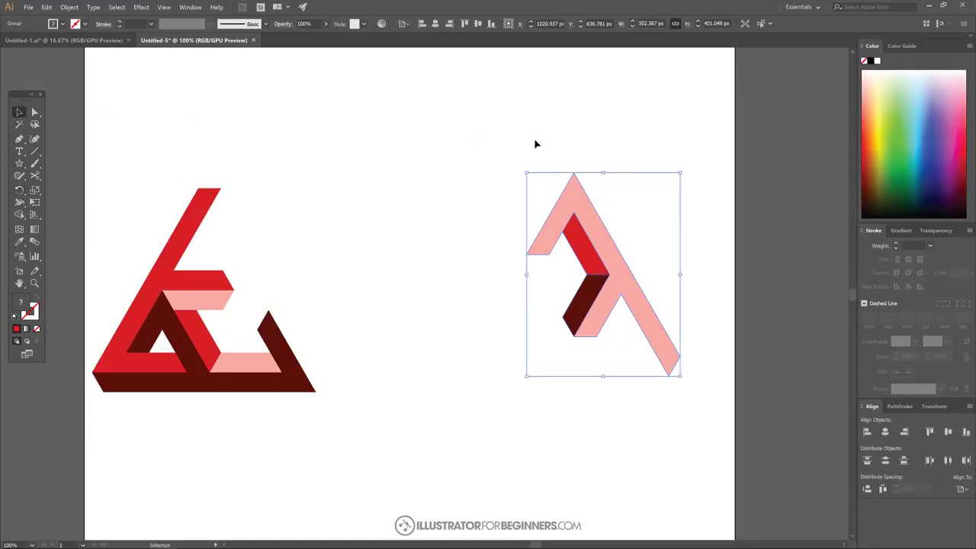
pyautogui.press('a')
pyautogui.moveTo(574, 173)
pyautogui.mouseDown()
pyautogui.moveTo(414, 147)
pyautogui.moveTo(285, 155)
pyautogui.moveTo(221, 190)
pyautogui.mouseUp()
# Move the whole assembled triangle to the middle of the artboard and deselect it
pyautogui.moveTo(392, 431); pyautogui.dragTo(83, 157)
pyautogui.moveTo(211, 281); pyautogui.dragTo(412, 263)
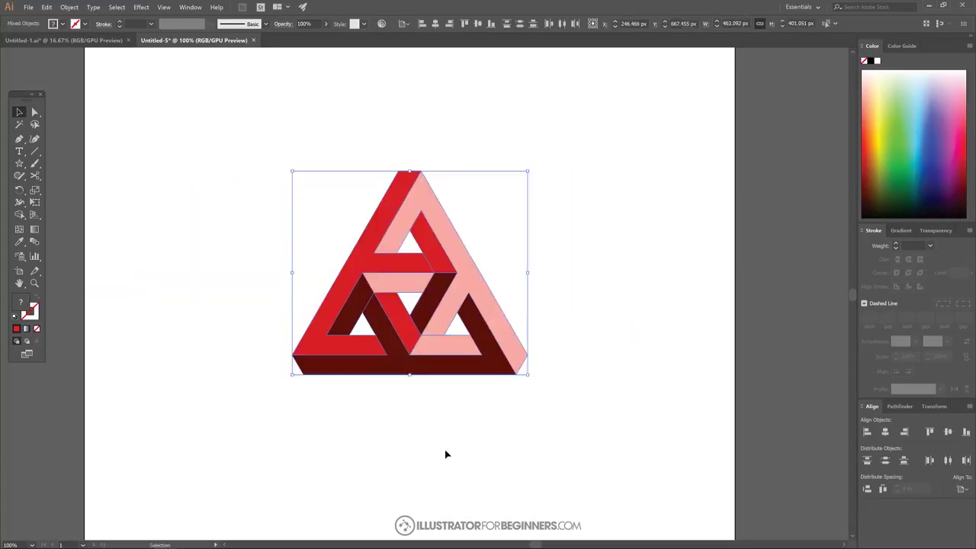
pyautogui.click(446, 457)
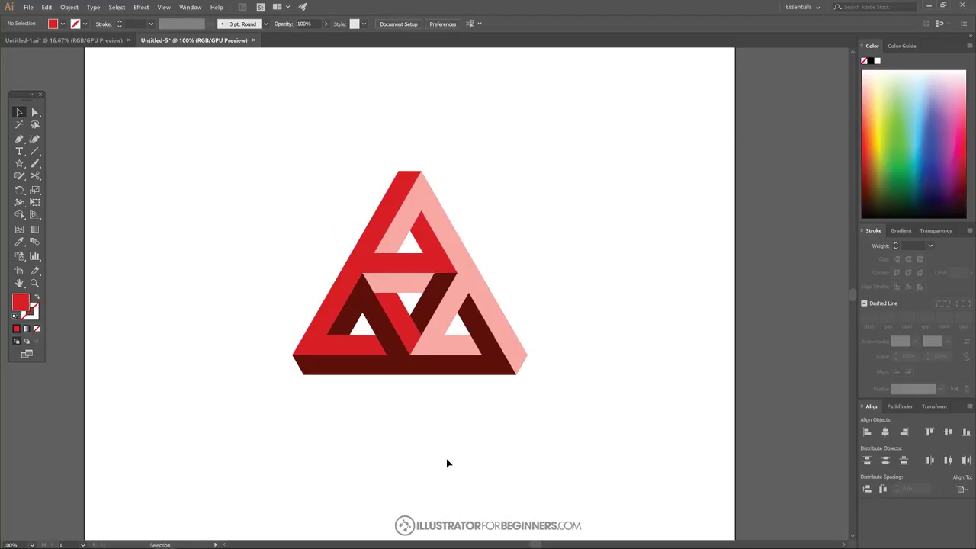